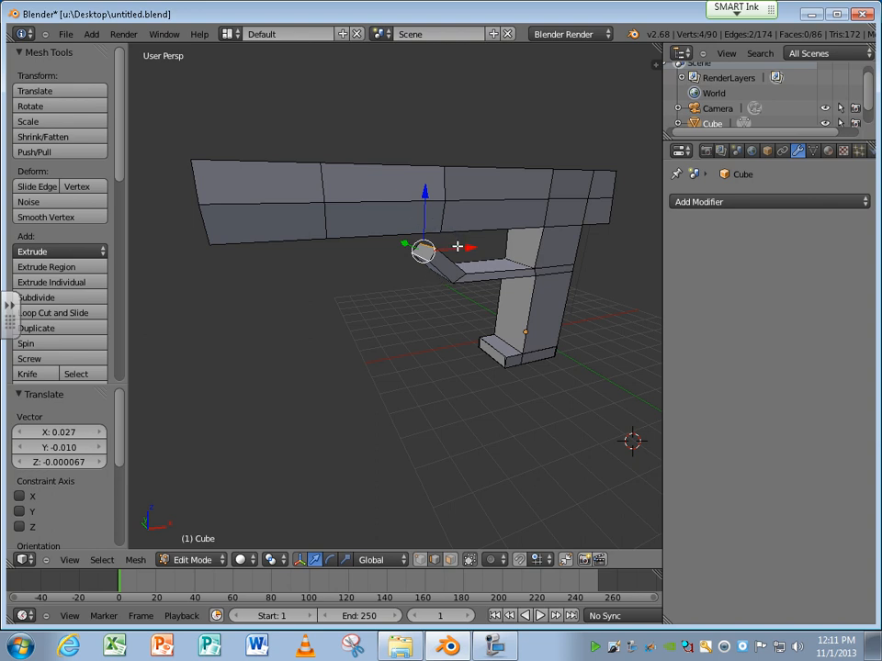
# Select the trigger guard's angled end face and move it vertically toward the barrel, about 1.109 up and about 0.85 back down along Z
pyautogui.scroll(6, 426, 256)
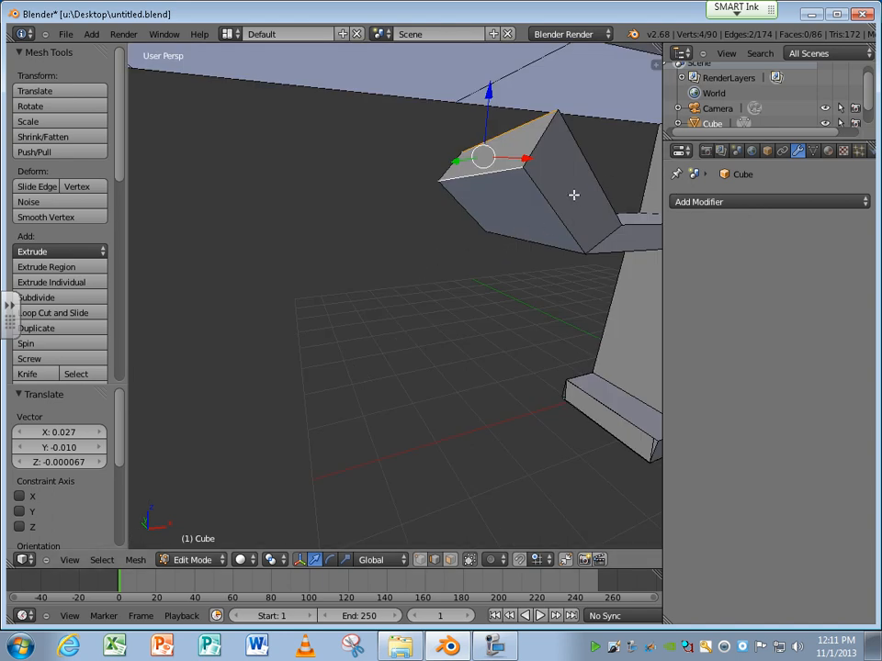
pyautogui.moveTo(573, 195)
pyautogui.mouseDown(button='middle')
pyautogui.moveTo(550, 230)
pyautogui.moveTo(566, 206)
pyautogui.mouseUp(button='middle')
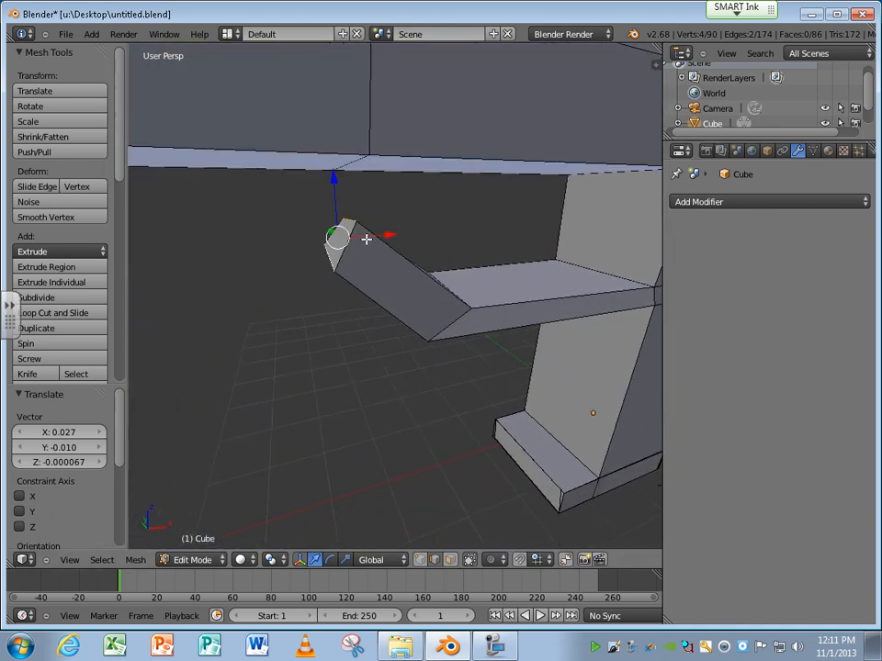
pyautogui.rightClick(331, 235)
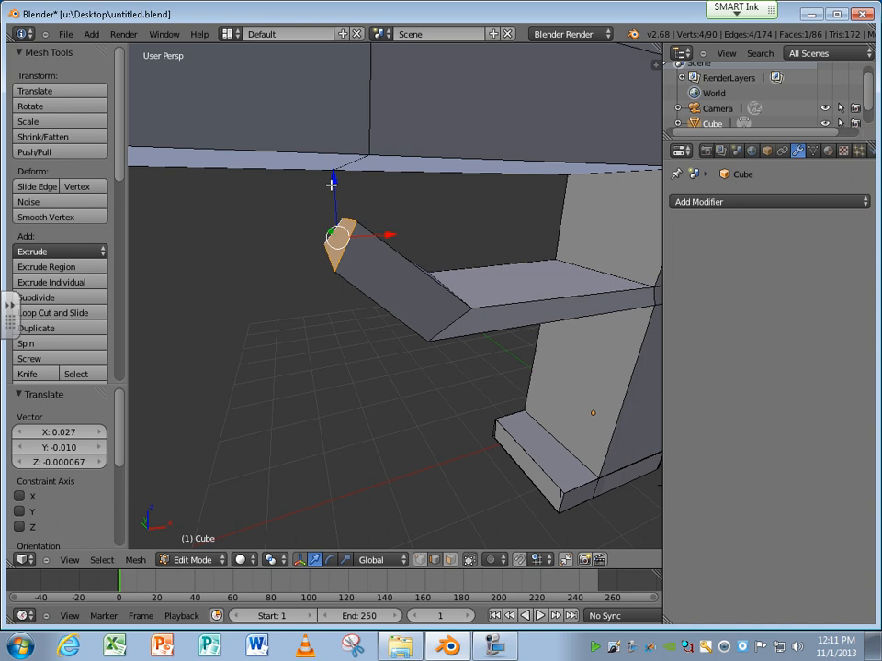
pyautogui.moveTo(333, 183); pyautogui.dragTo(361, 78)
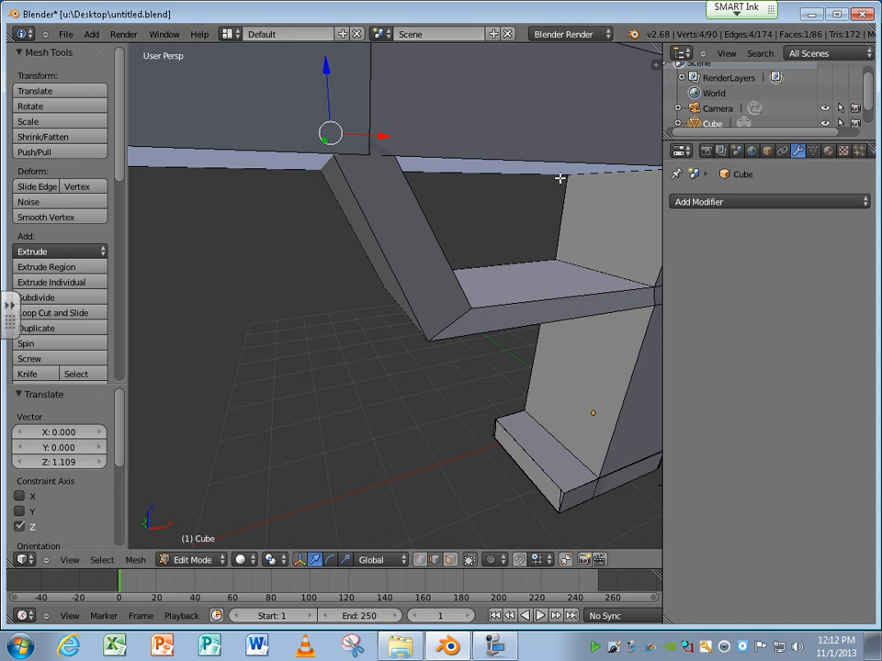
pyautogui.moveTo(331, 73); pyautogui.dragTo(347, 148)
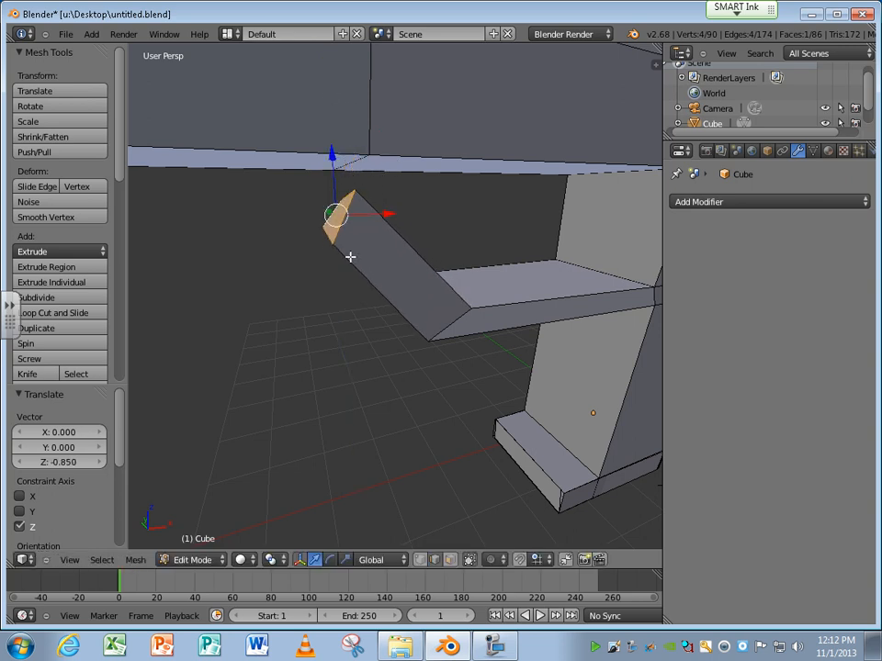
# Shift the trigger guard's end face about 0.575 along X toward the grip and lower it about 0.202 along Z
pyautogui.moveTo(343, 256); pyautogui.dragTo(201, 337, button='middle')
pyautogui.scroll(-5, 414, 238)
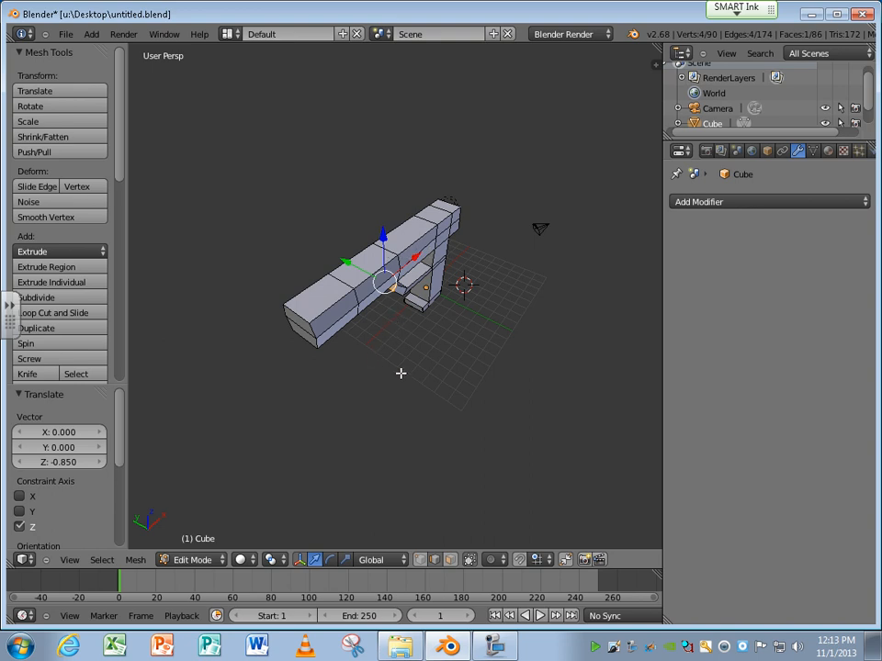
pyautogui.moveTo(402, 373); pyautogui.dragTo(321, 274, button='middle')
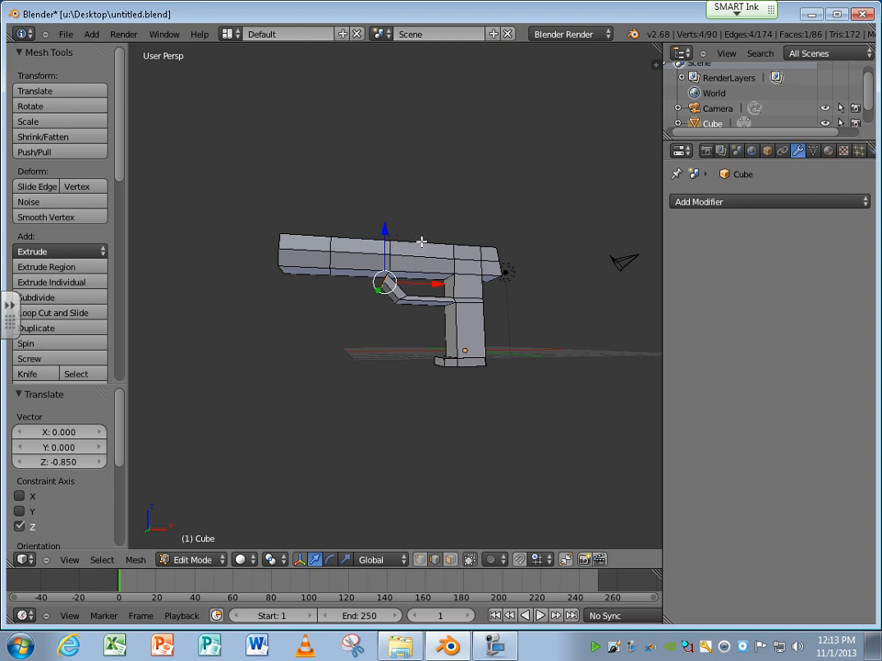
pyautogui.scroll(3, 422, 242)
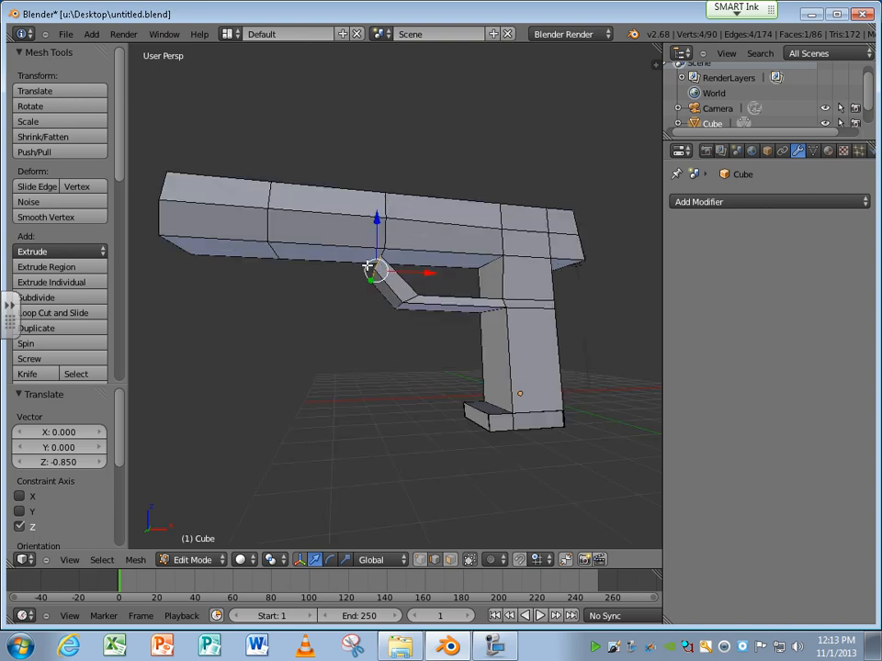
pyautogui.moveTo(419, 238); pyautogui.dragTo(370, 309, button='middle')
pyautogui.press('g')
pyautogui.press('x')
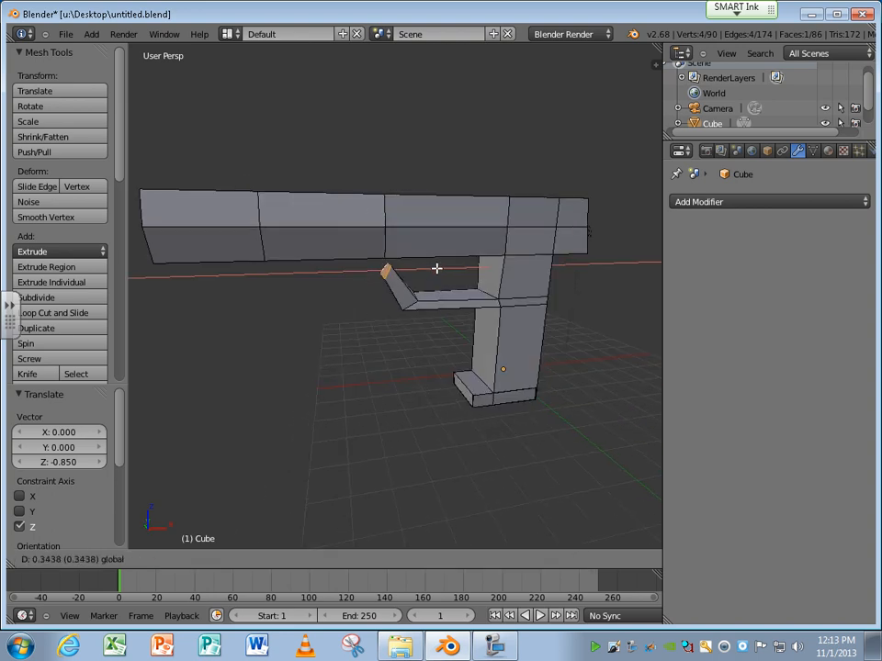
pyautogui.click(445, 268)
pyautogui.press('g')
pyautogui.press('z')
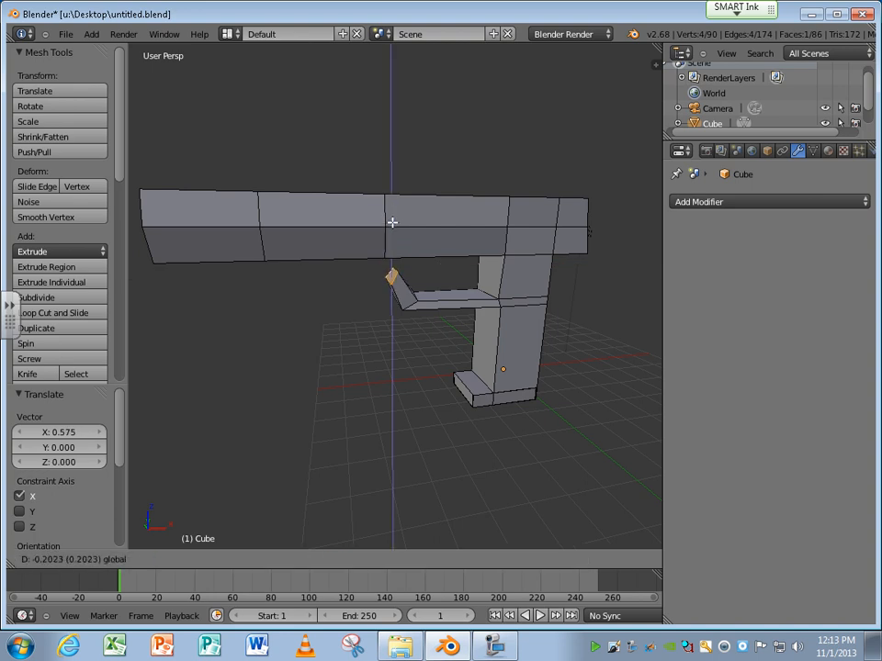
pyautogui.click(395, 255)
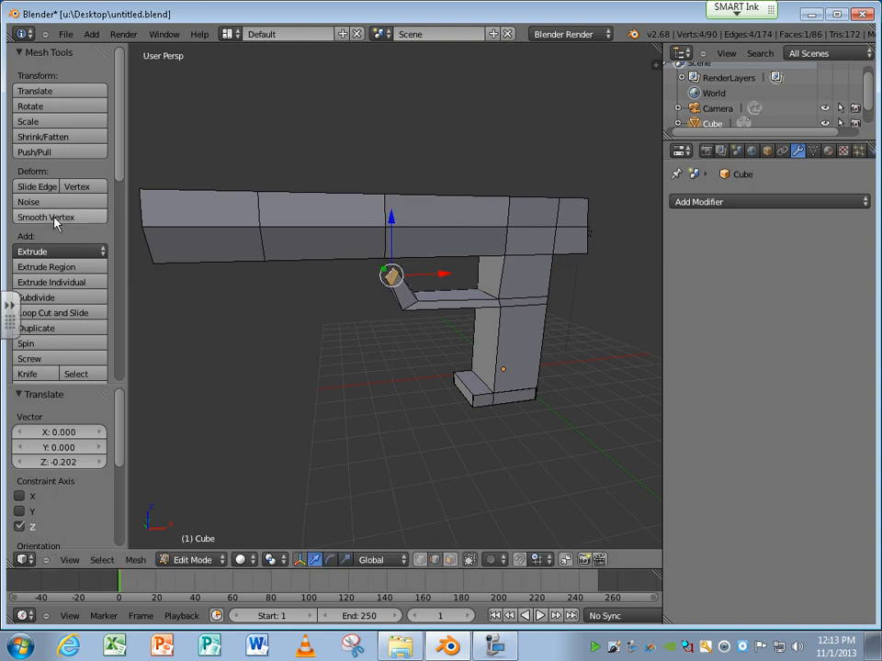
# Add one loop cut around the barrel above the trigger guard's end, sliding it close to the existing edge loop there
pyautogui.click(50, 317)
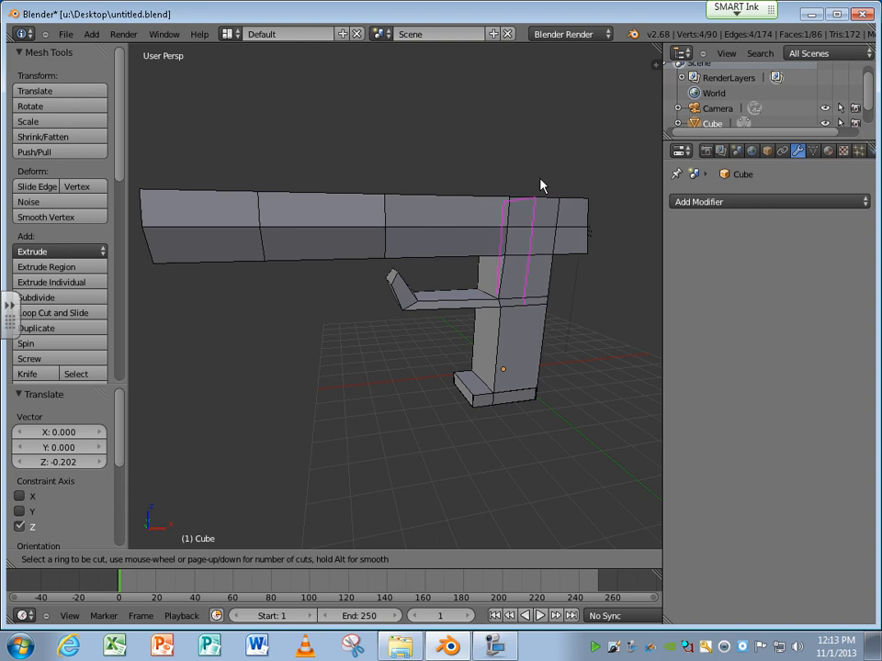
pyautogui.click(403, 203)
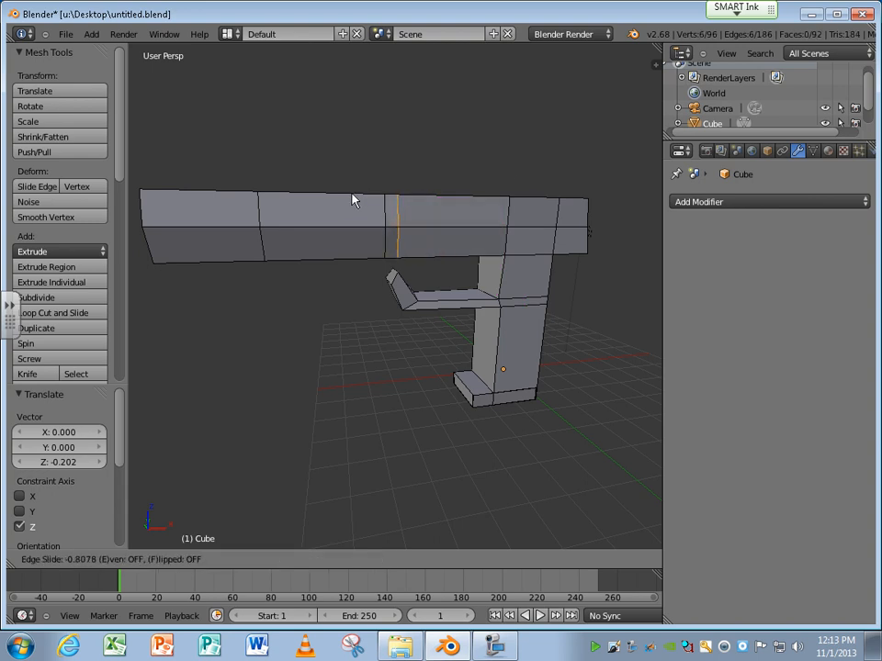
pyautogui.click(354, 199)
# Switch to face selection and delete the open-ended trigger guard arm's end face
pyautogui.scroll(4, 359, 267)
pyautogui.moveTo(416, 262); pyautogui.dragTo(414, 302, button='middle')
pyautogui.click(420, 560)
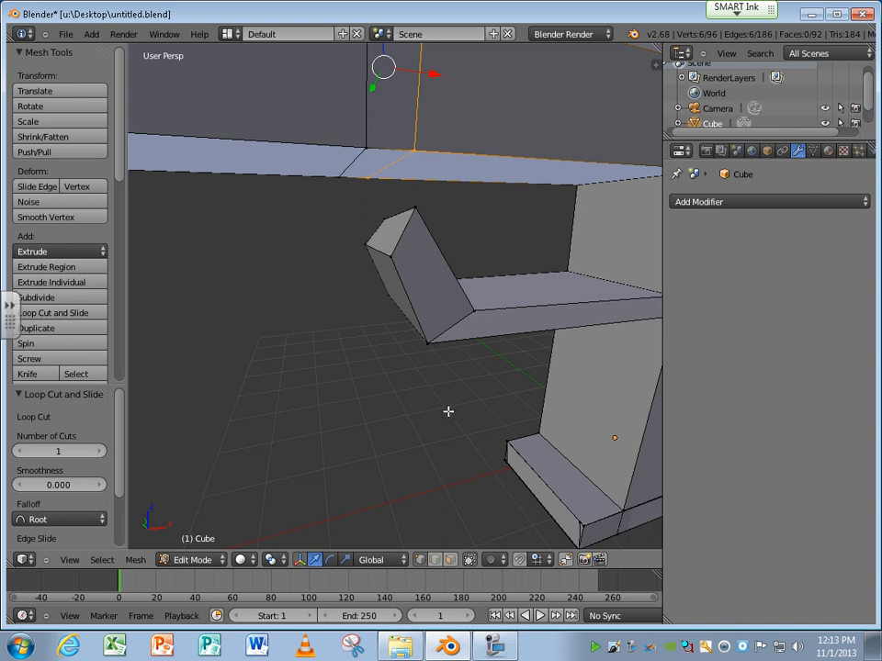
pyautogui.click(450, 560)
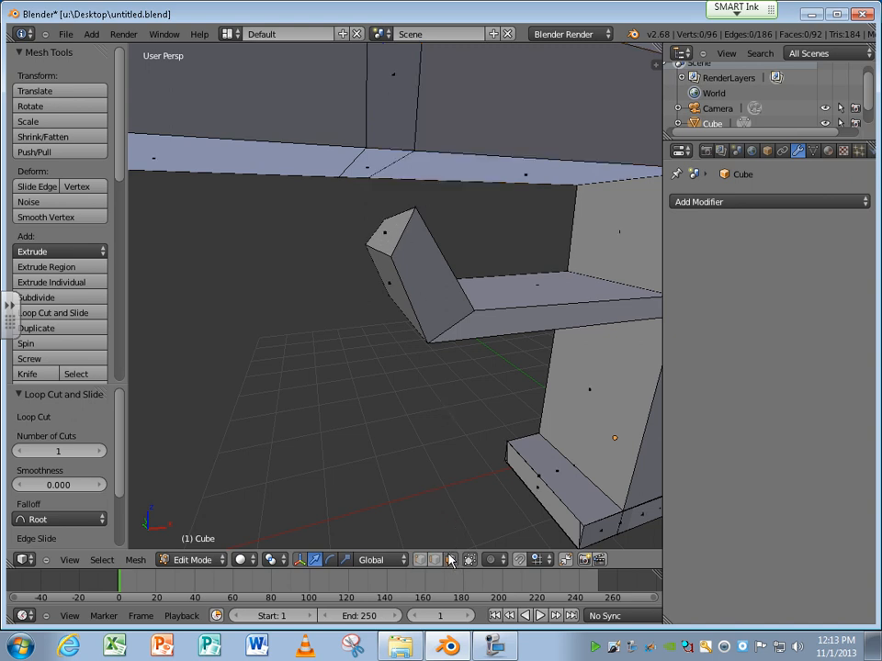
pyautogui.rightClick(386, 231)
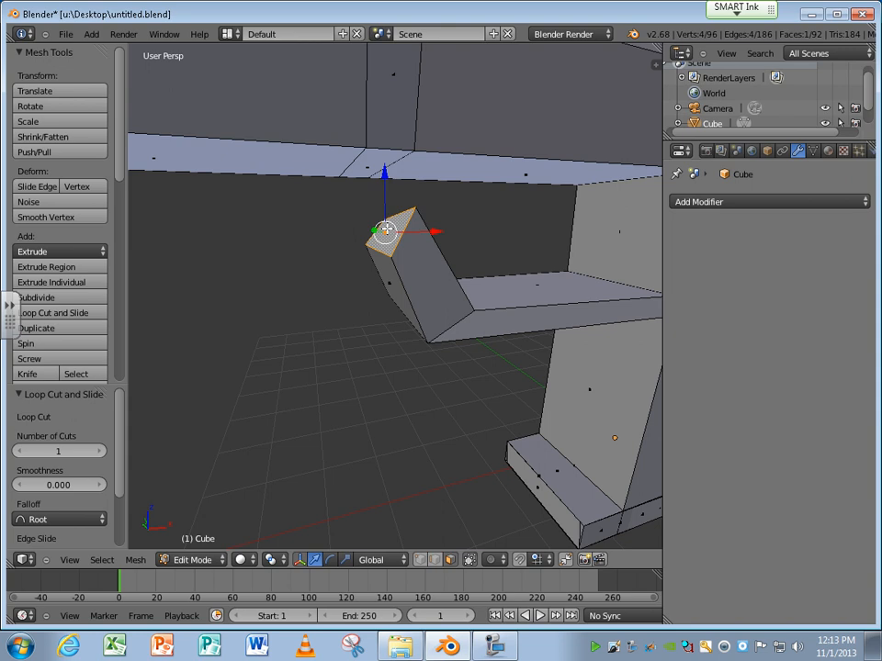
pyautogui.press('x')
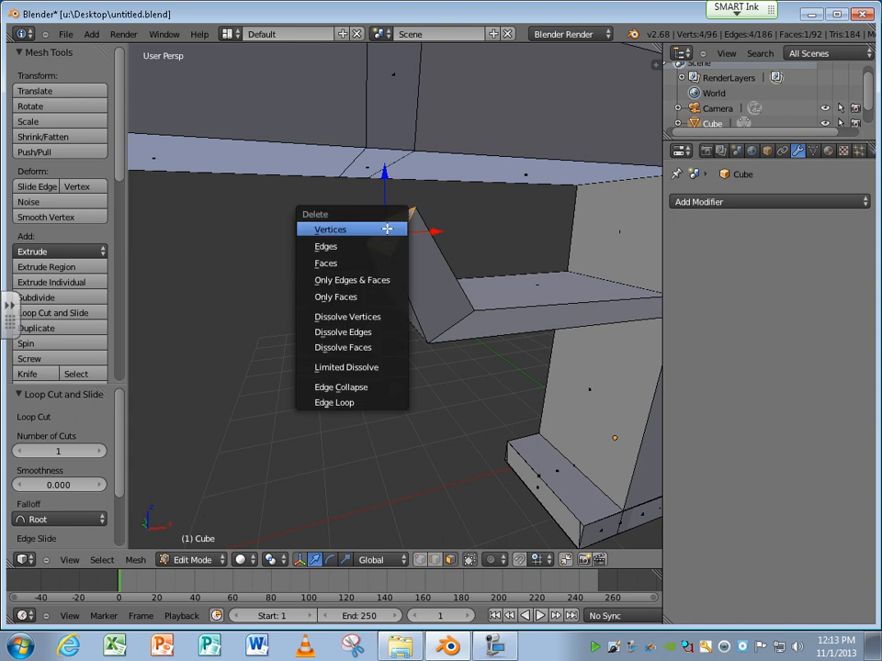
pyautogui.click(344, 262)
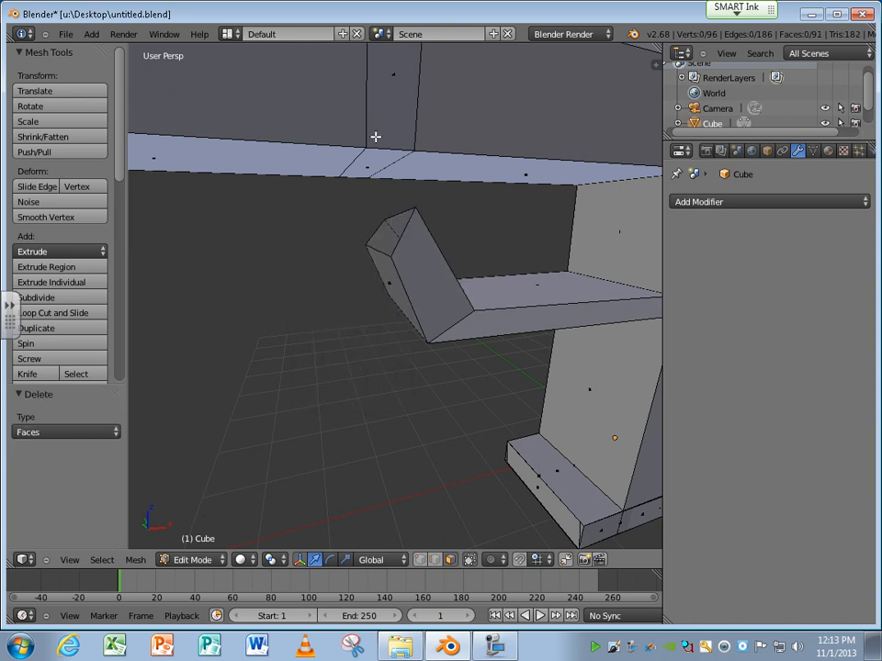
# Delete the narrow face on the barrel's underside directly above the trigger guard's end
pyautogui.rightClick(369, 167)
pyautogui.press('x')
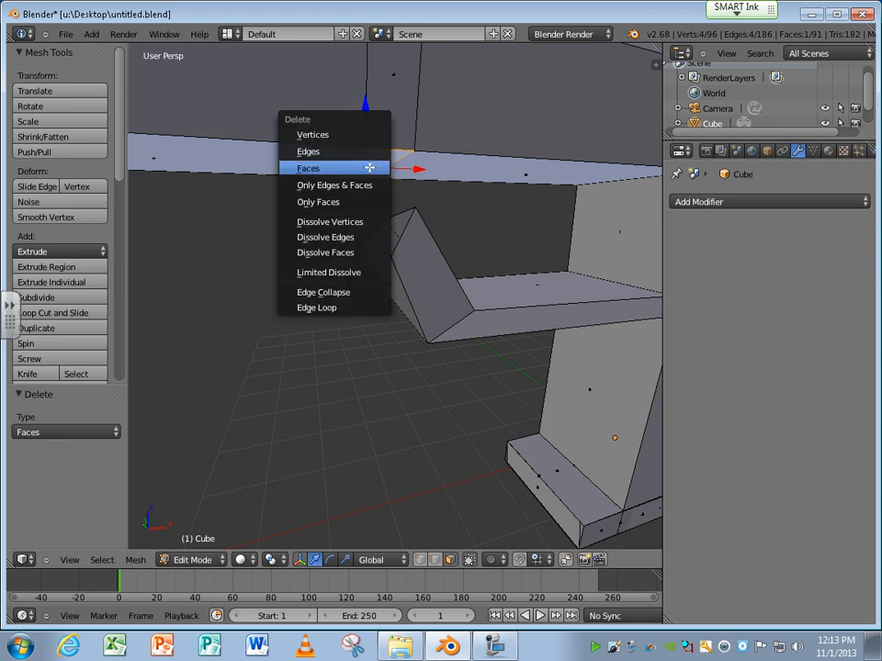
pyautogui.click(368, 169)
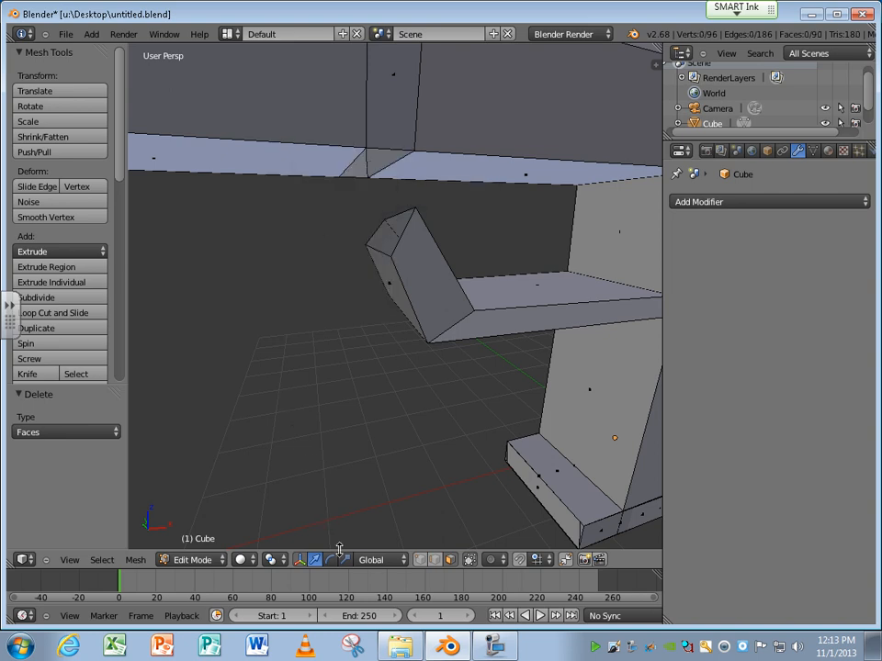
# In vertex selection, connect the two grip-side corners of the trigger guard's opening to the matching barrel opening corners with edges
pyautogui.click(420, 559)
pyautogui.rightClick(415, 207)
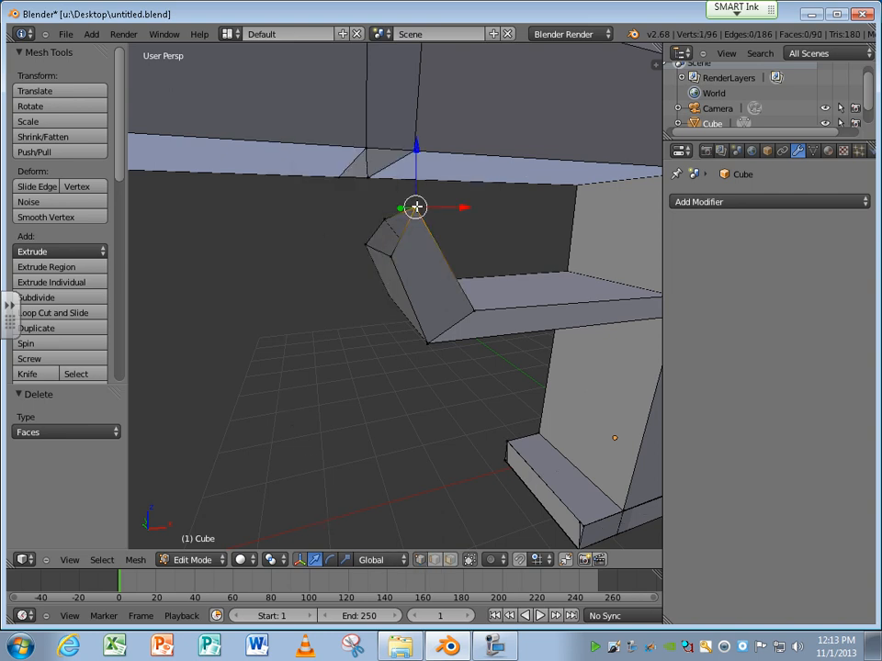
pyautogui.keyDown('shift'); pyautogui.rightClick(412, 150); pyautogui.keyUp('shift')
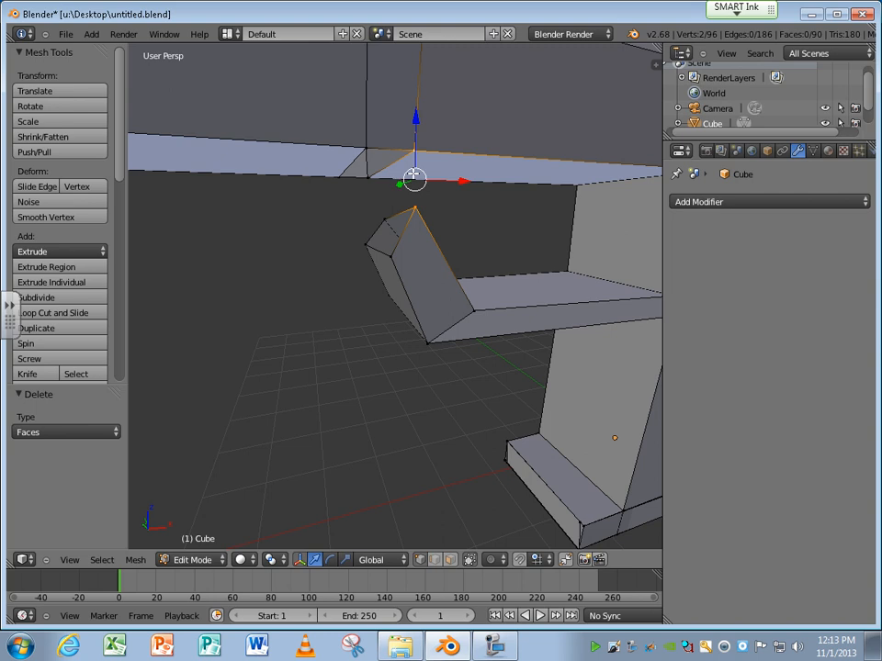
pyautogui.press('f')
pyautogui.rightClick(384, 219)
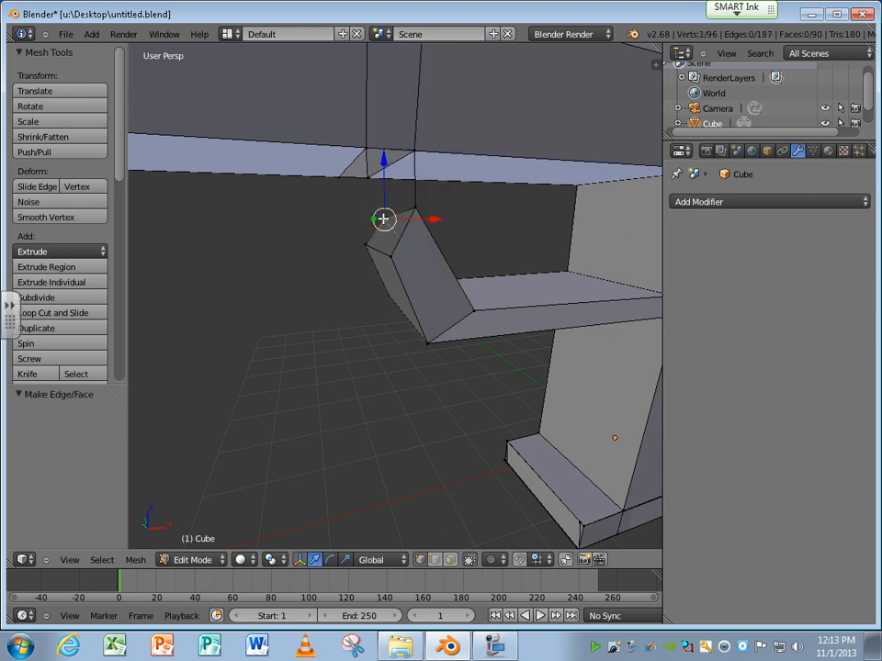
pyautogui.keyDown('shift'); pyautogui.rightClick(370, 180); pyautogui.keyUp('shift')
pyautogui.press('f')
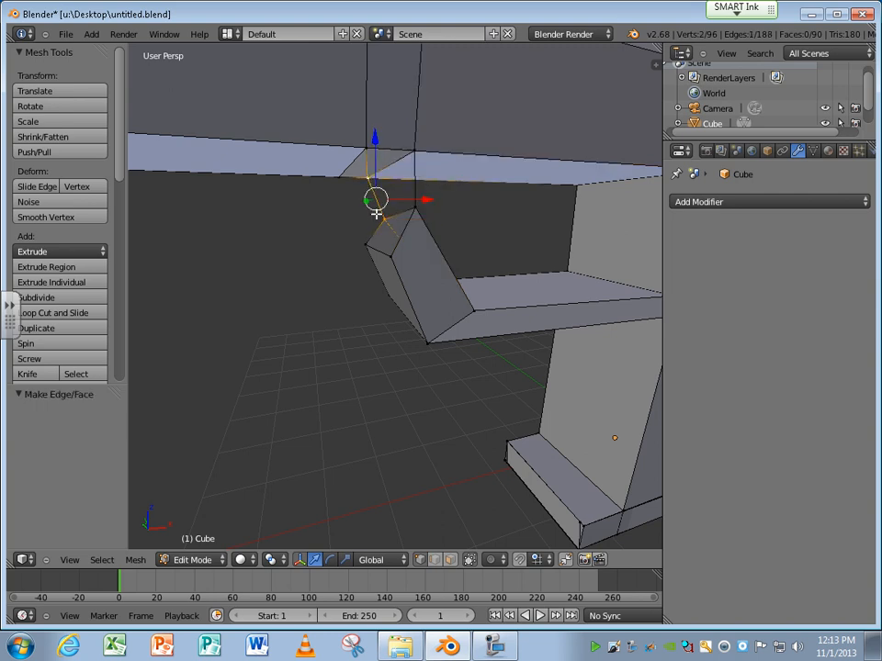
# Connect the two muzzle-side corners of the trigger guard's opening to the matching barrel opening corners with edges
pyautogui.rightClick(369, 240)
pyautogui.keyDown('shift'); pyautogui.rightClick(336, 176); pyautogui.keyUp('shift')
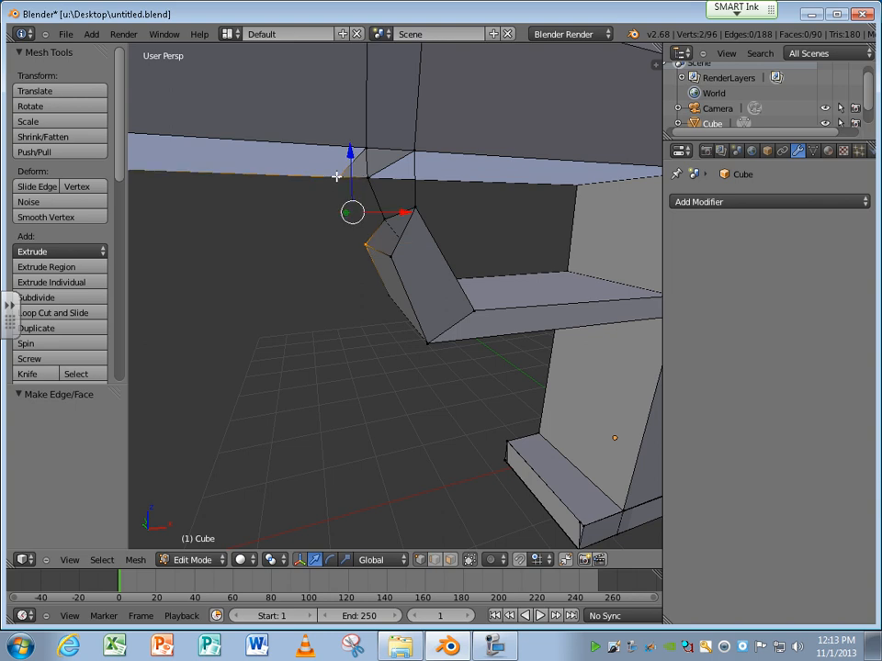
pyautogui.press('f')
pyautogui.rightClick(392, 257)
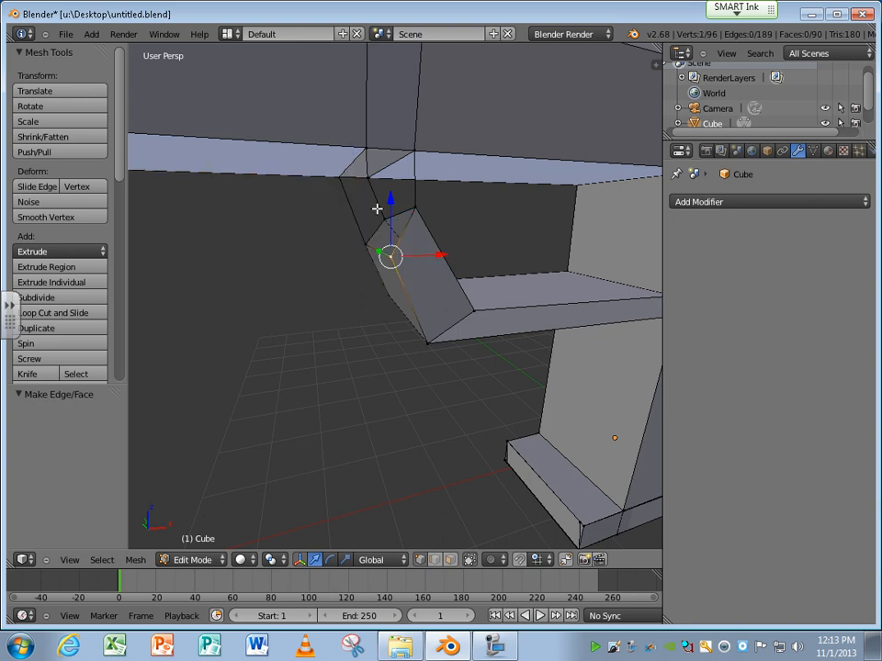
pyautogui.keyDown('shift'); pyautogui.rightClick(368, 150); pyautogui.keyUp('shift')
pyautogui.press('f')
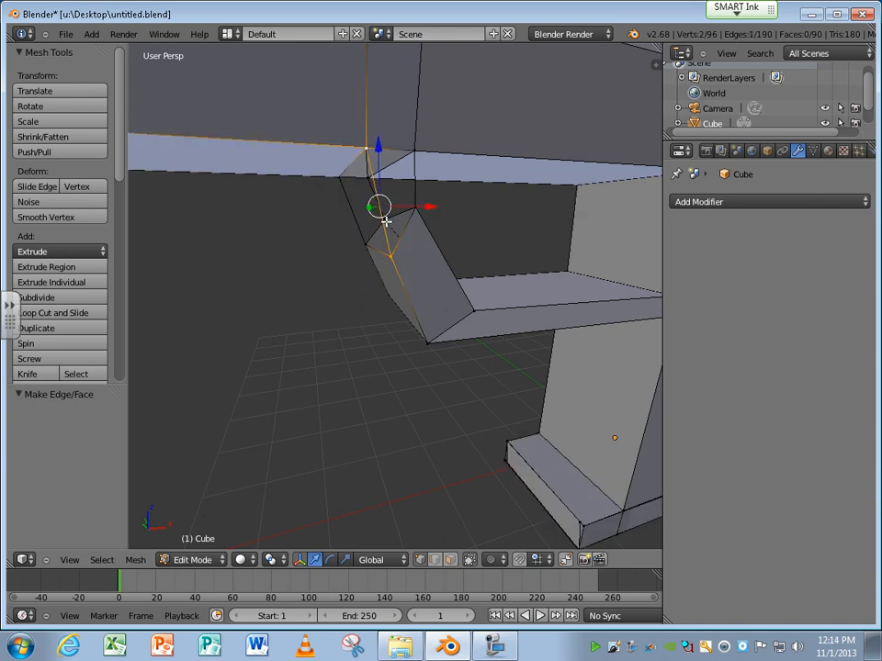
# Fill the near side of the gap between the trigger guard and the barrel with a four-vertex face
pyautogui.keyDown('shift'); pyautogui.rightClick(414, 208); pyautogui.keyUp('shift')
pyautogui.keyDown('shift'); pyautogui.rightClick(413, 150); pyautogui.keyUp('shift')
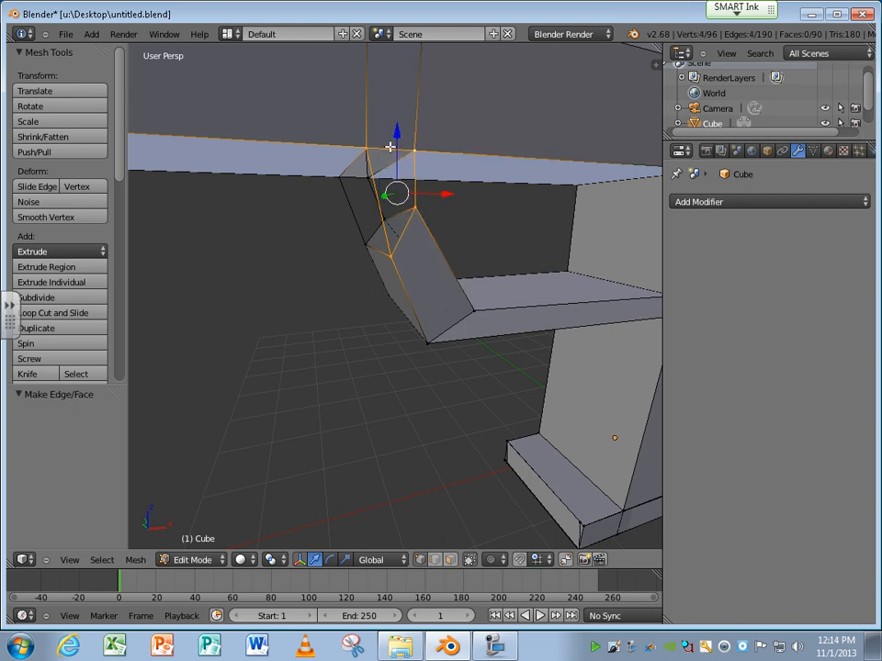
pyautogui.press('f')
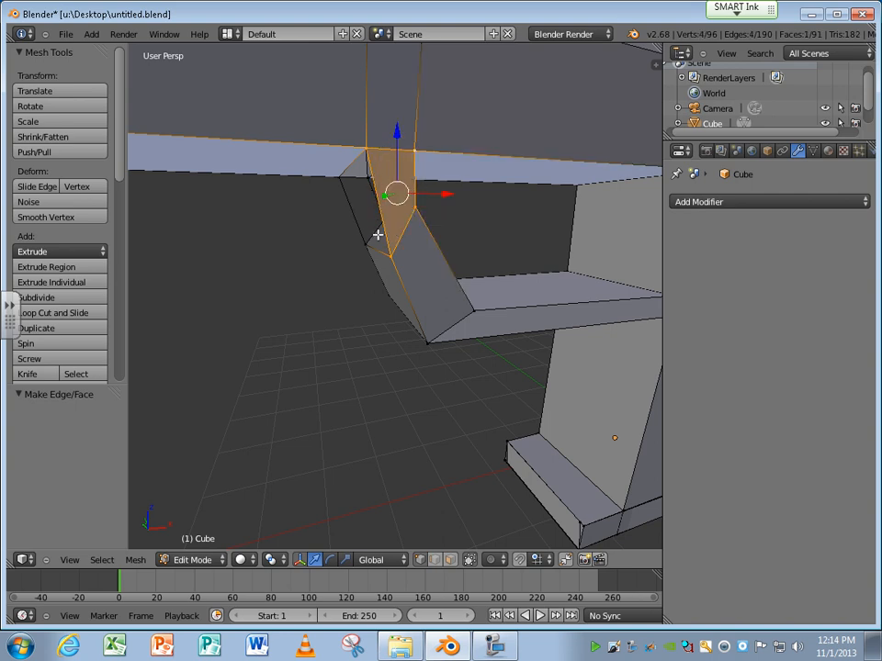
pyautogui.moveTo(378, 236); pyautogui.dragTo(403, 249, button='middle')
pyautogui.rightClick(393, 257)
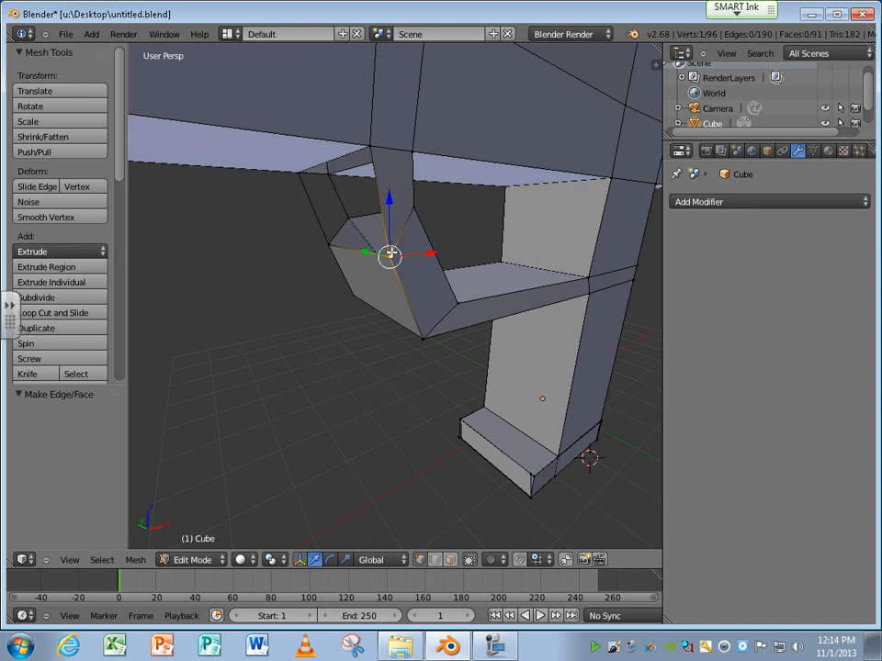
pyautogui.keyDown('shift'); pyautogui.rightClick(333, 244); pyautogui.keyUp('shift')
pyautogui.keyDown('shift'); pyautogui.rightClick(302, 177); pyautogui.keyUp('shift')
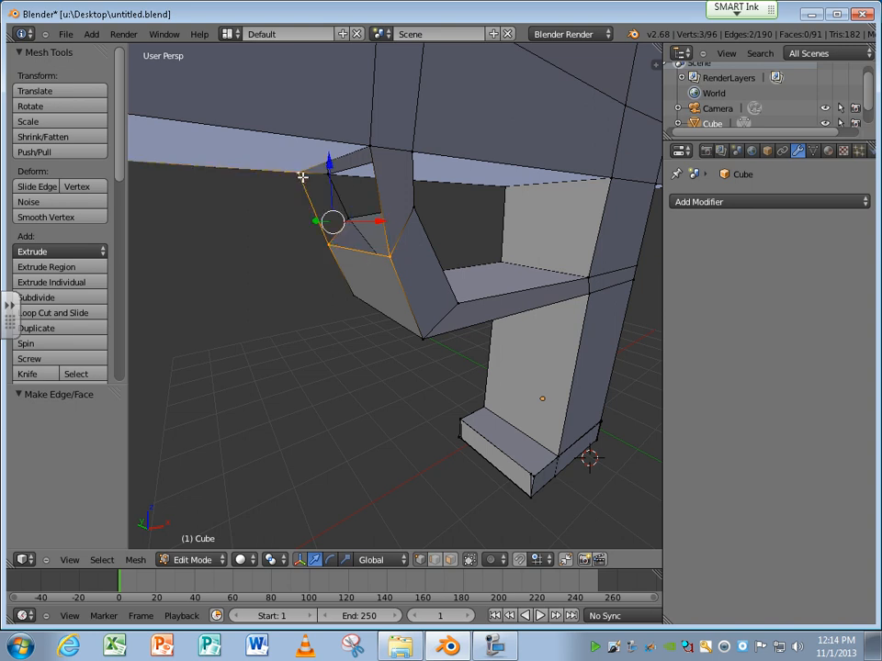
# Fill the grip-side gap between the trigger guard and the barrel with a face across its four corner vertices
pyautogui.rightClick(349, 216)
pyautogui.scroll(4, 349, 217)
pyautogui.moveTo(349, 217); pyautogui.dragTo(261, 208, button='middle')
pyautogui.keyDown('shift'); pyautogui.rightClick(249, 196); pyautogui.keyUp('shift')
pyautogui.keyDown('shift'); pyautogui.rightClick(241, 142); pyautogui.keyUp('shift')
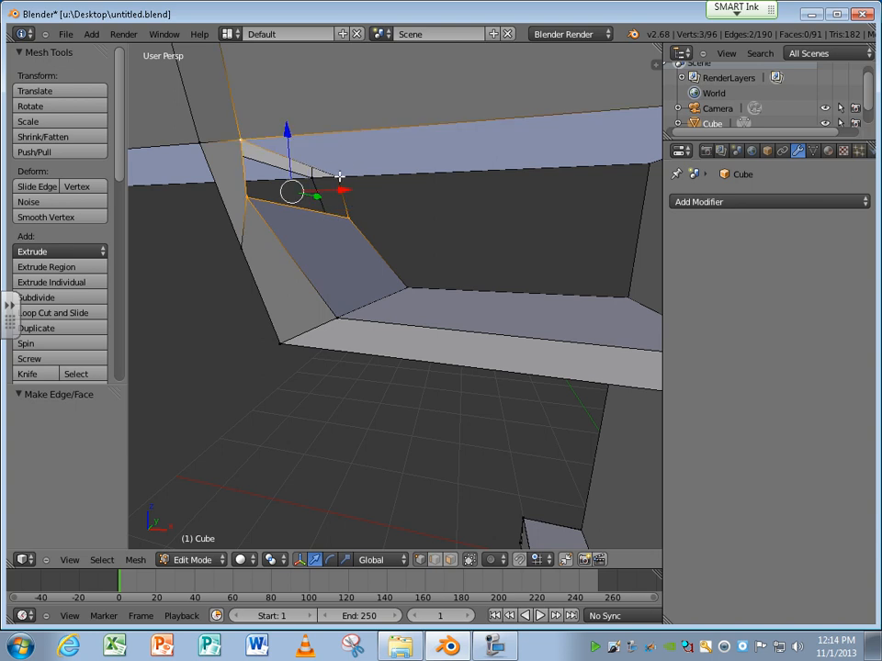
pyautogui.keyDown('shift'); pyautogui.rightClick(338, 178); pyautogui.keyUp('shift')
pyautogui.press('f')
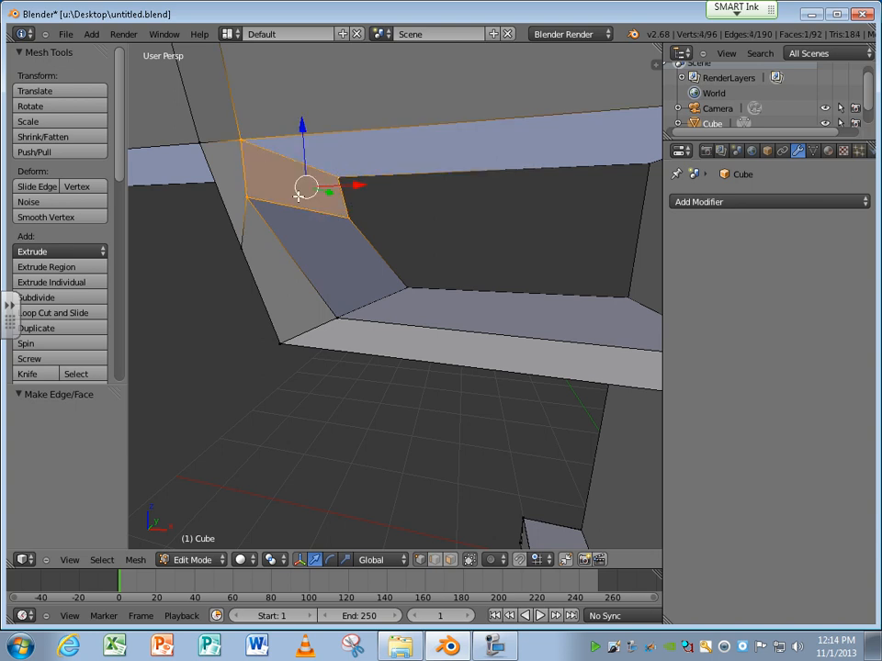
# Fill the muzzle-side gap between the trigger guard and the barrel with a face across its four corner vertices
pyautogui.moveTo(276, 212); pyautogui.dragTo(394, 230, button='middle')
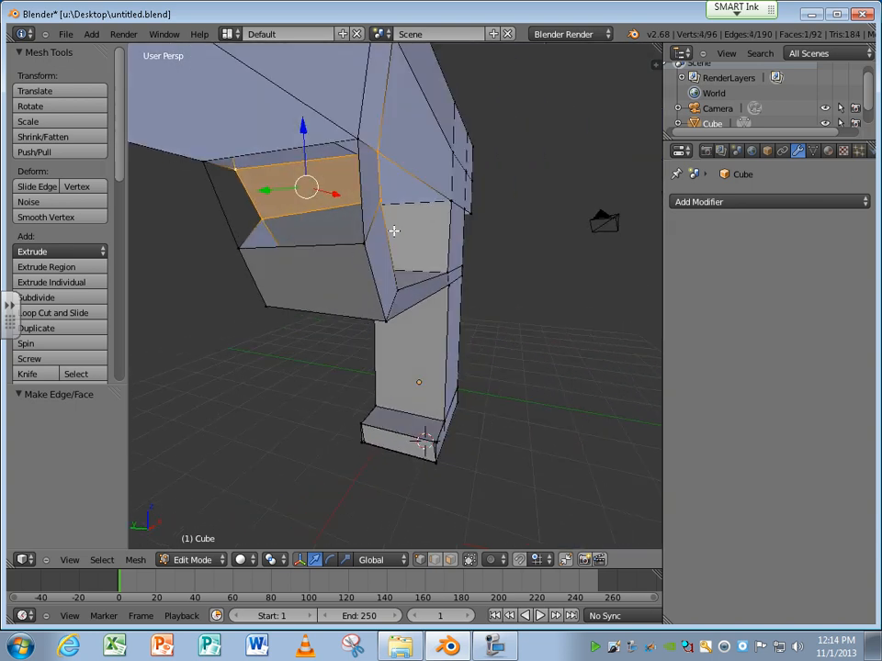
pyautogui.rightClick(362, 245)
pyautogui.keyDown('shift'); pyautogui.rightClick(241, 246); pyautogui.keyUp('shift')
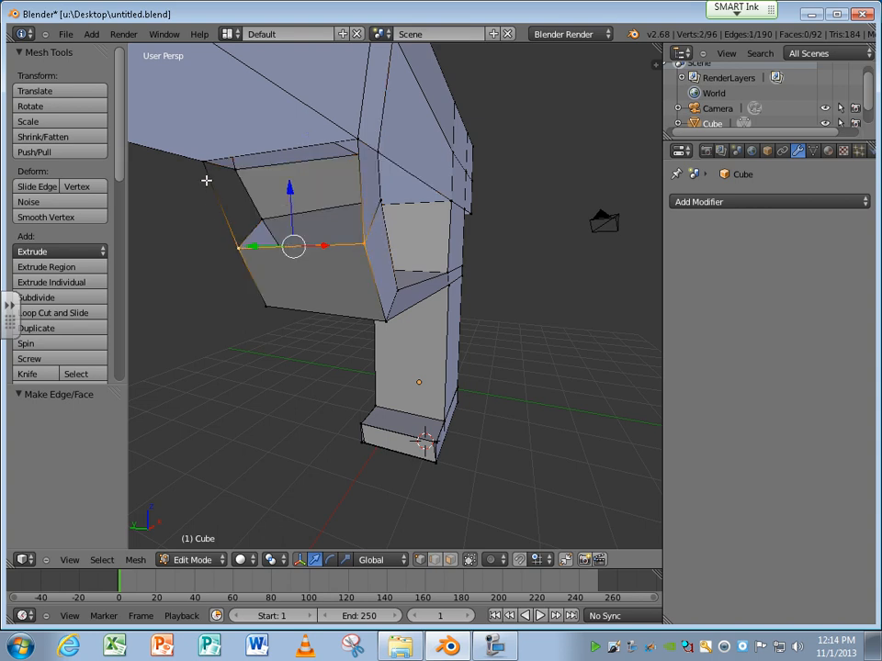
pyautogui.keyDown('shift'); pyautogui.rightClick(205, 162); pyautogui.keyUp('shift')
pyautogui.keyDown('shift'); pyautogui.rightClick(357, 140); pyautogui.keyUp('shift')
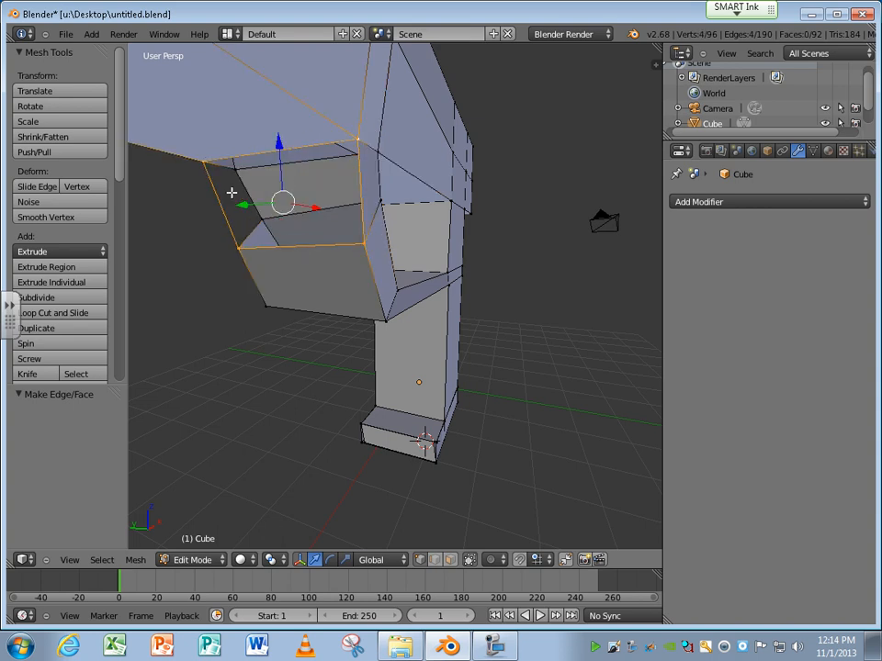
pyautogui.moveTo(278, 226); pyautogui.dragTo(262, 197, button='middle')
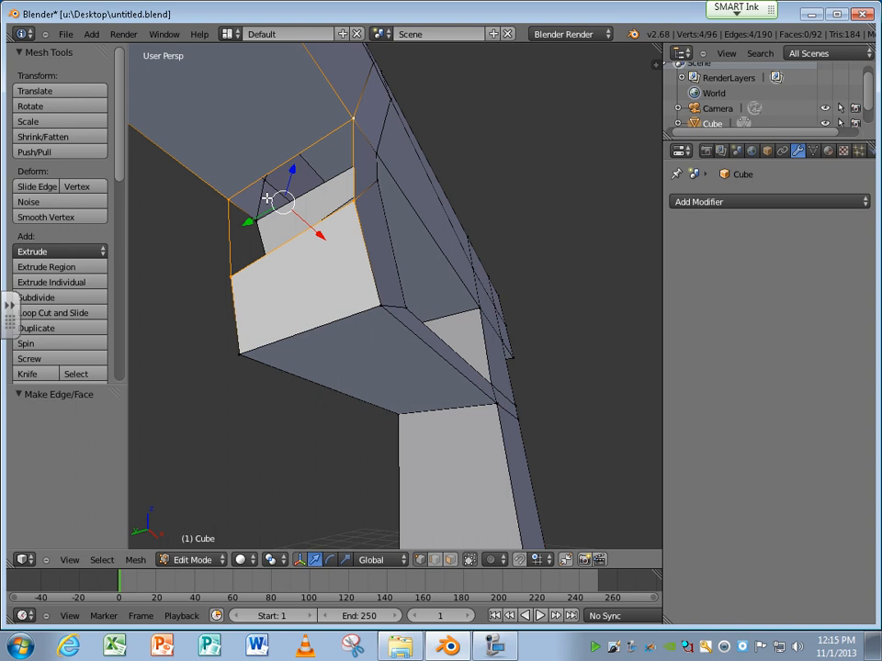
pyautogui.press('f')
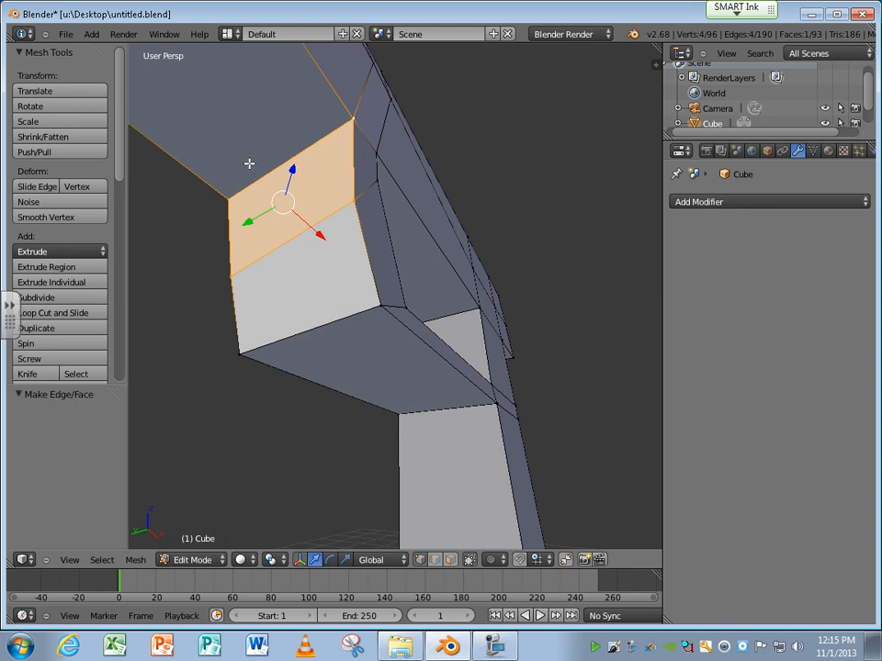
# Examine the closed joint between the trigger guard and barrel, and the whole pistol, from several angles
pyautogui.moveTo(301, 166); pyautogui.dragTo(231, 244, button='middle')
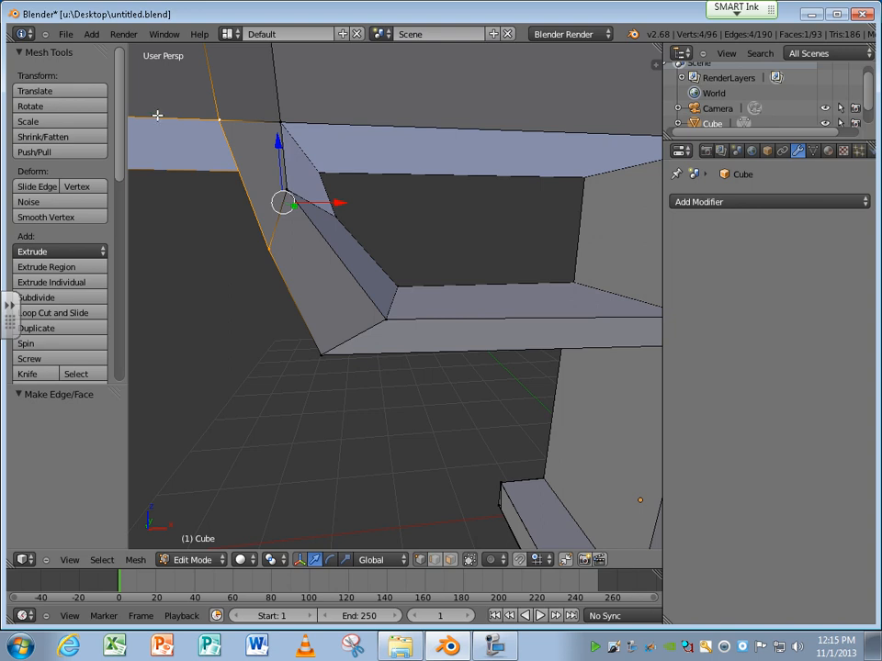
pyautogui.scroll(-8, 294, 241)
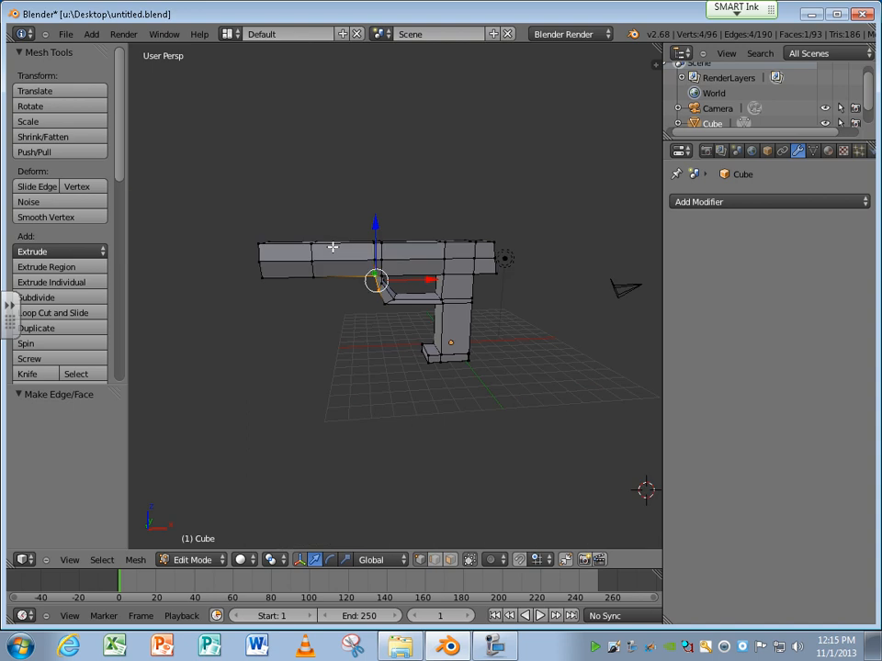
pyautogui.moveTo(360, 288); pyautogui.dragTo(316, 306, button='middle')
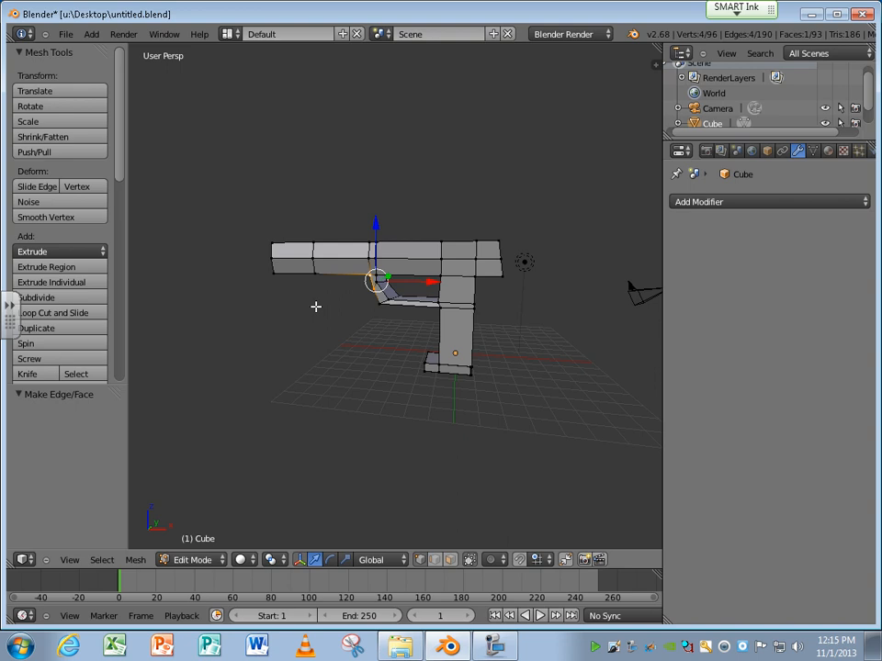
pyautogui.press('KP_3')
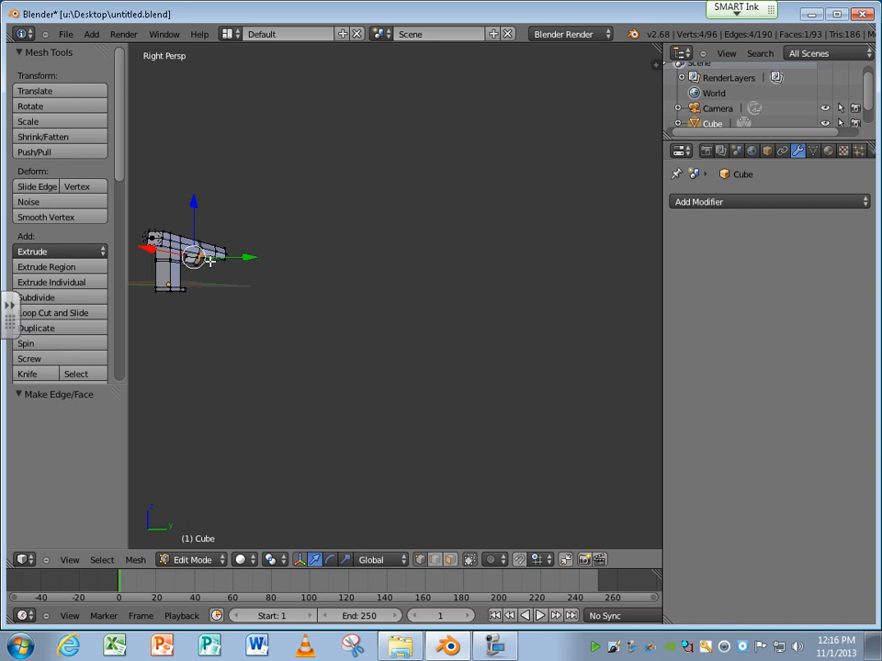
pyautogui.moveTo(211, 262); pyautogui.dragTo(404, 341, button='middle')
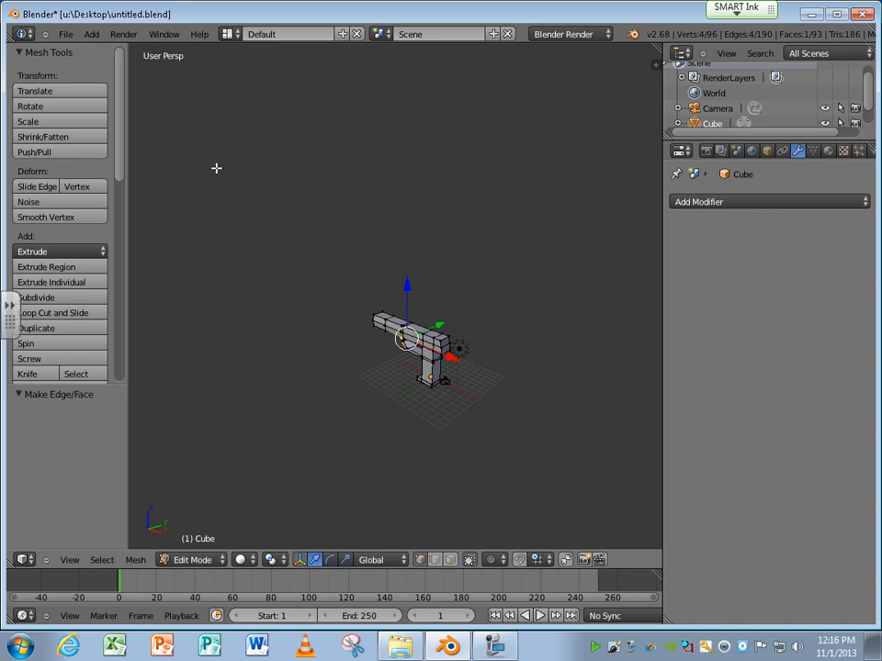
pyautogui.press('Home')
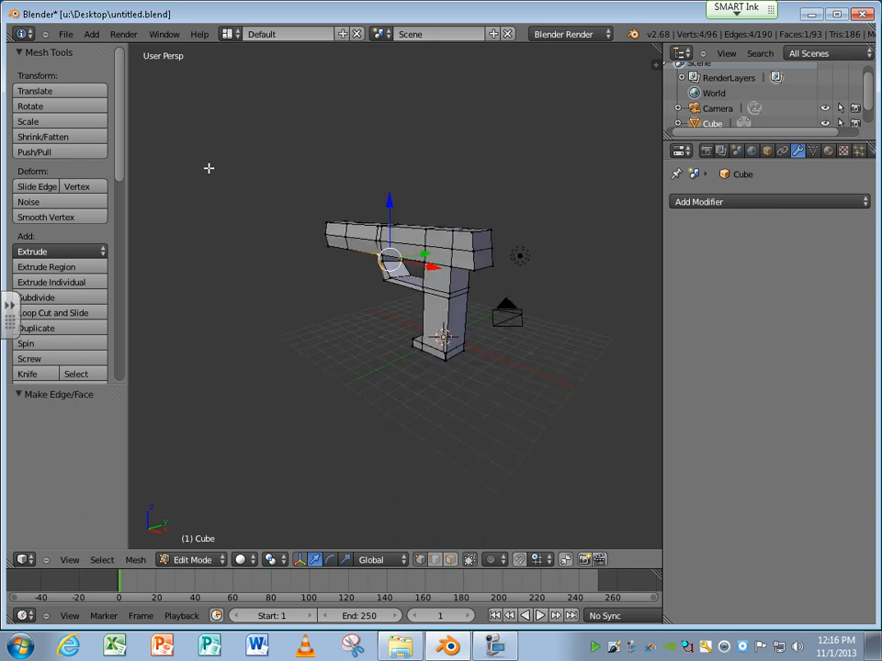
# Show the trigger guard in an orthographic side view with wireframe viewport shading
pyautogui.press('KP_3')
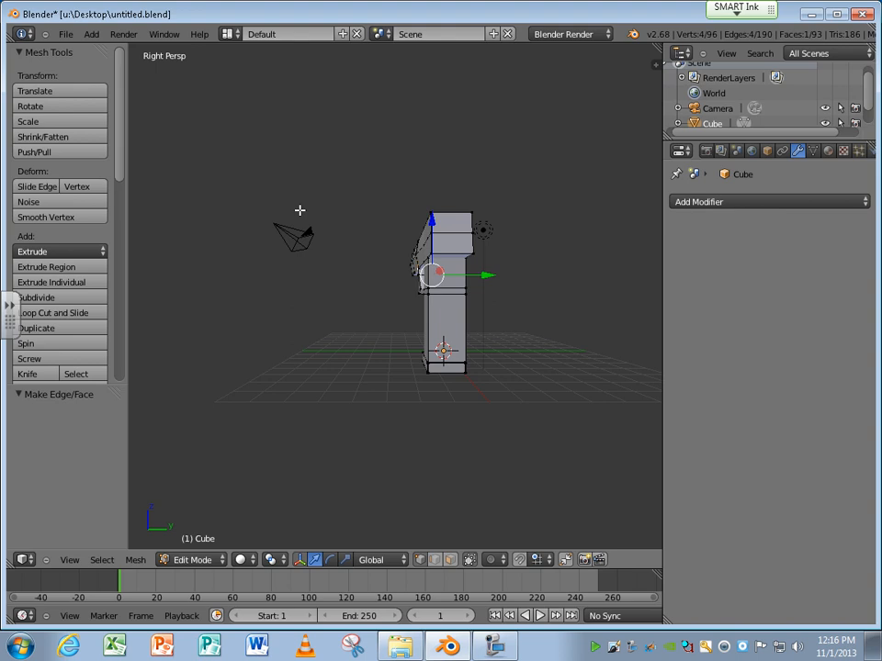
pyautogui.press('KP_5')
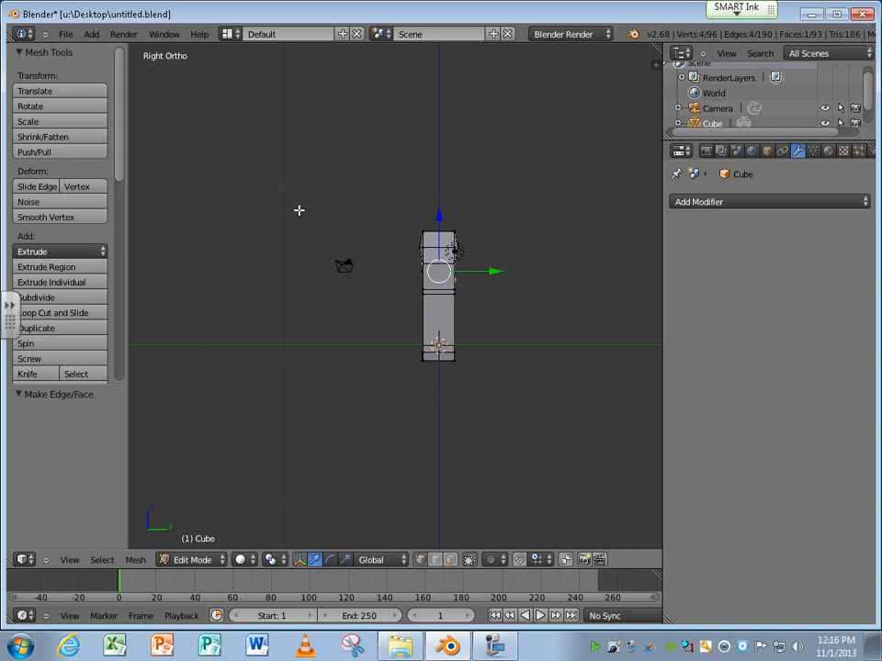
pyautogui.press('KP_6')
pyautogui.press('KP_6')
pyautogui.press('KP_6')
pyautogui.press('KP_6')
pyautogui.press('KP_6')
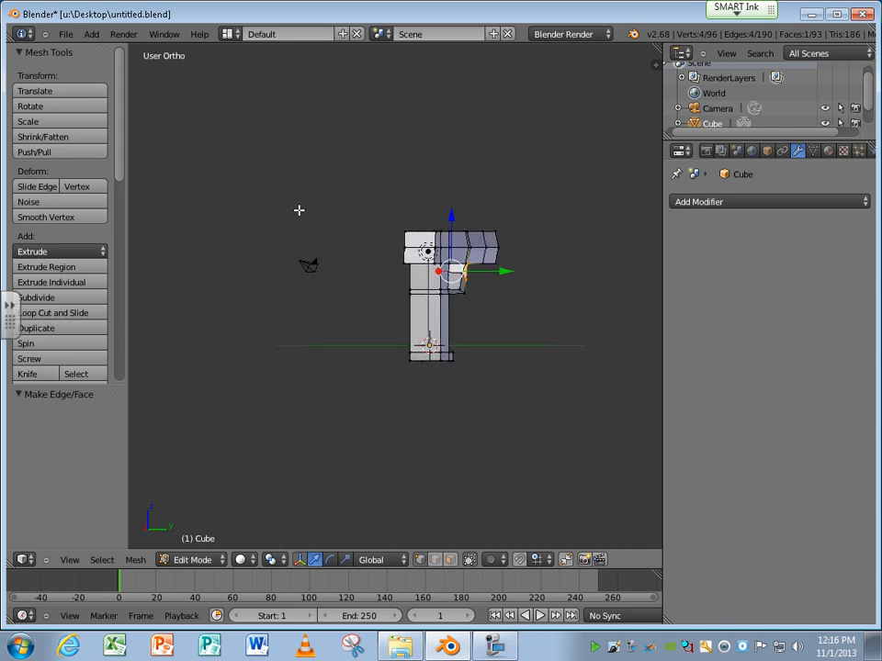
pyautogui.press('KP_6')
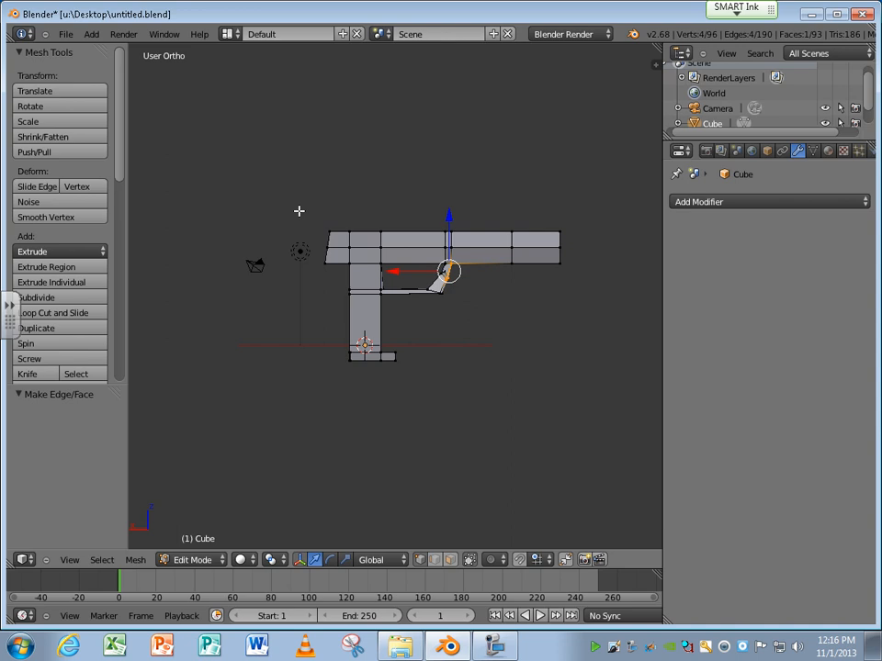
pyautogui.scroll(4, 419, 291)
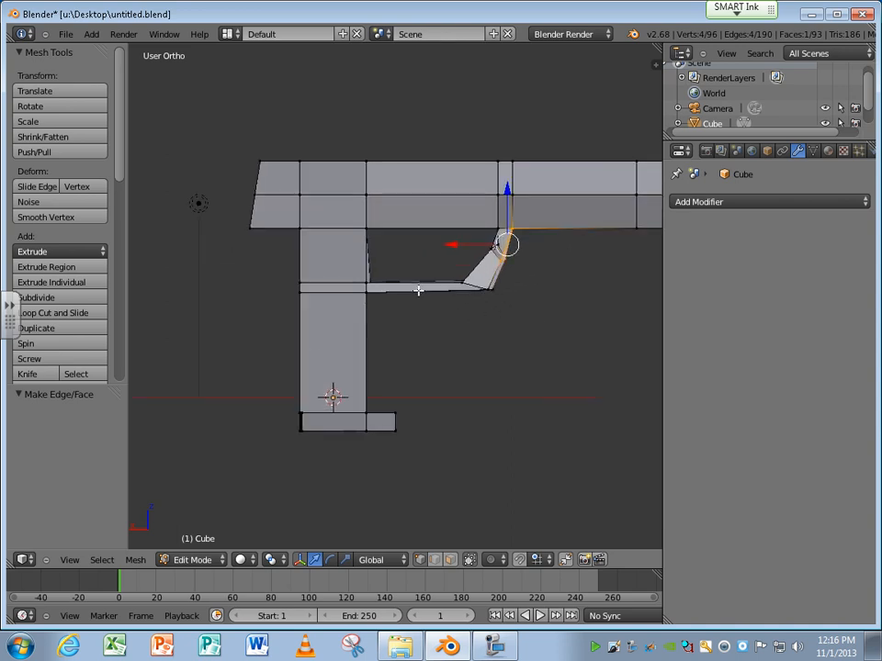
pyautogui.scroll(2, 418, 292)
pyautogui.scroll(1, 614, 260)
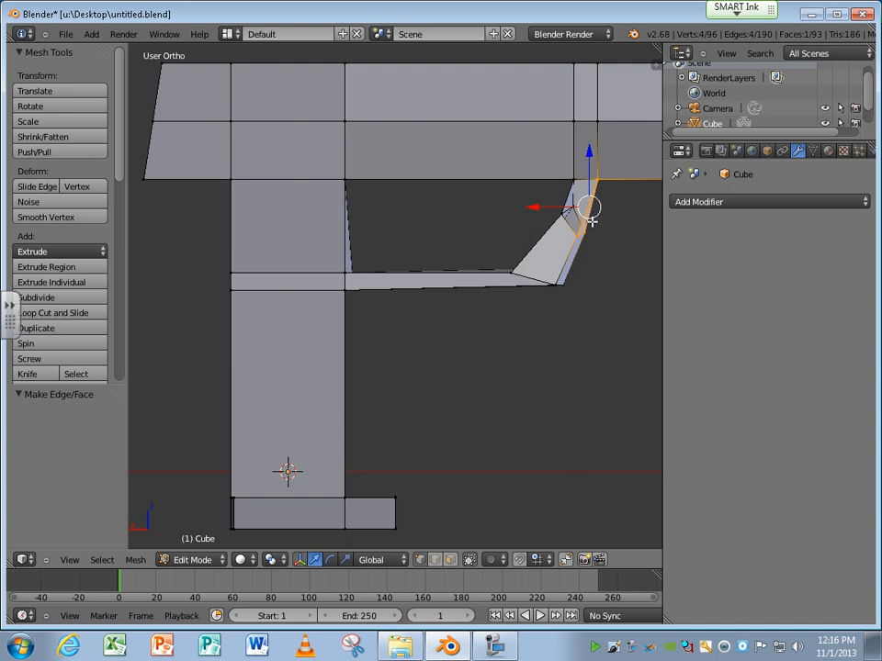
pyautogui.keyDown('shift'); pyautogui.moveTo(591, 221); pyautogui.dragTo(496, 262, button='middle'); pyautogui.keyUp('shift')
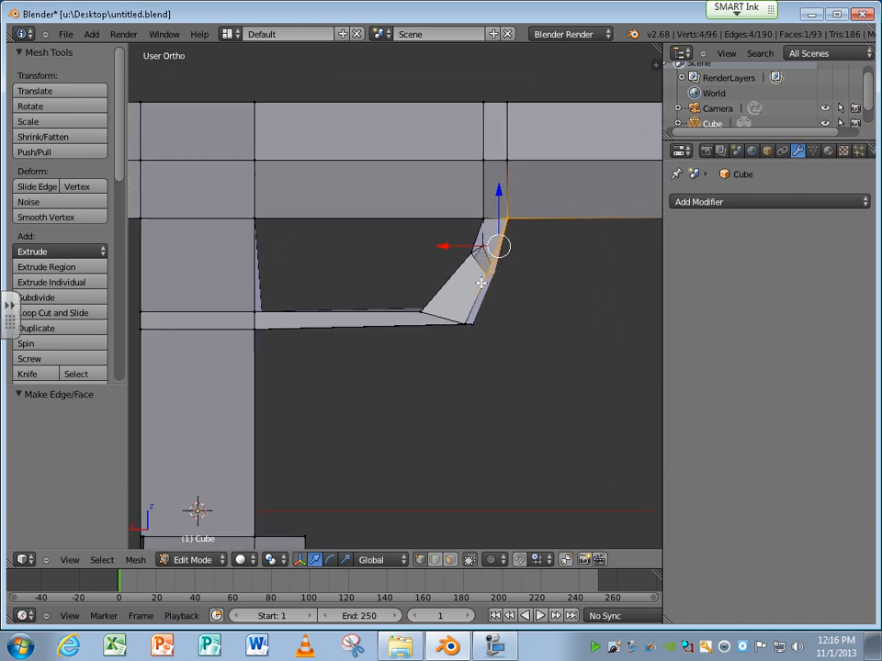
pyautogui.click(246, 577)
pyautogui.click(240, 560)
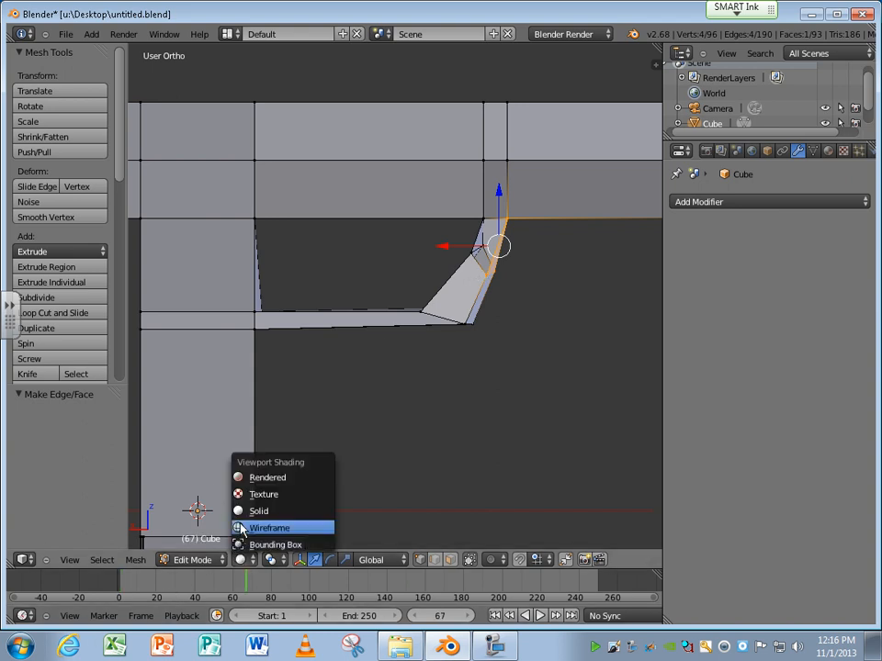
pyautogui.click(264, 528)
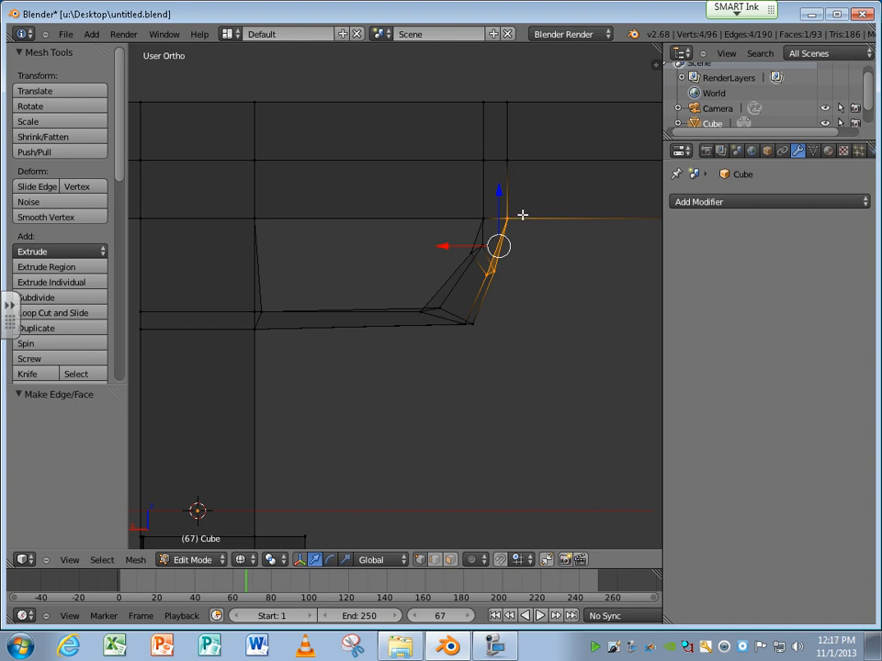
# Align the vertex pairs at the trigger guard's lower bend, moving the inner vertex on X and Z by 0.065, and the outer one 0.149 on X
pyautogui.scroll(2, 522, 215)
pyautogui.rightClick(458, 315)
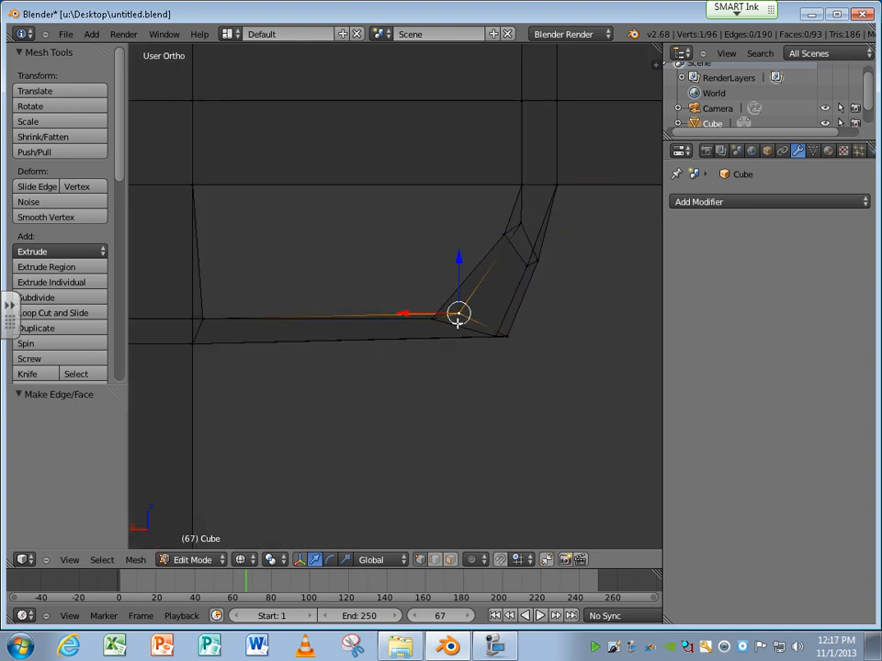
pyautogui.moveTo(402, 316)
pyautogui.mouseDown()
pyautogui.moveTo(375, 320)
pyautogui.moveTo(402, 319)
pyautogui.mouseUp()
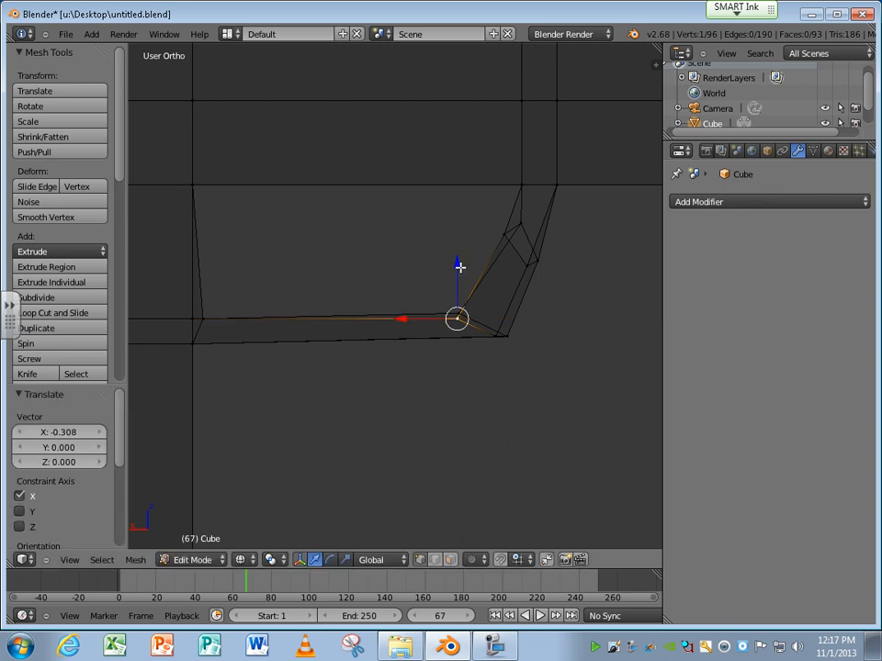
pyautogui.moveTo(460, 267); pyautogui.dragTo(461, 261)
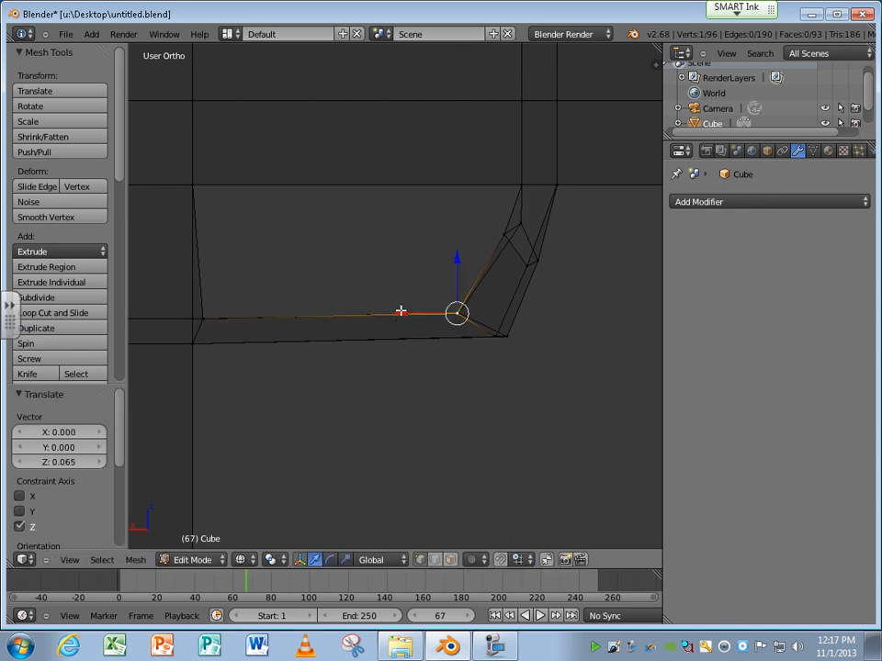
pyautogui.moveTo(402, 313); pyautogui.dragTo(404, 312)
pyautogui.rightClick(507, 336)
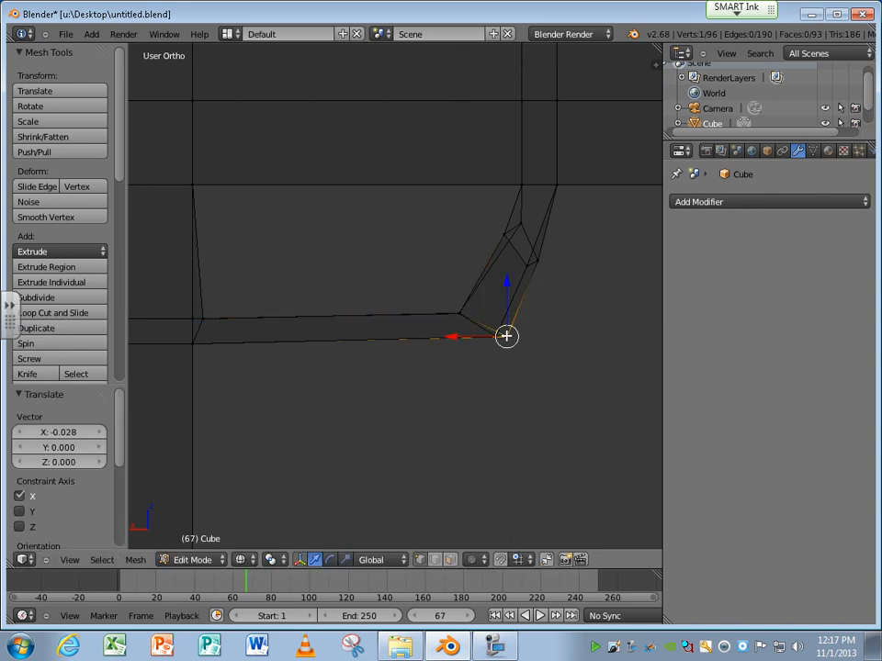
pyautogui.moveTo(453, 337); pyautogui.dragTo(439, 339)
# Align the vertex pairs at the trigger guard's upper joint, moving the inner vertex on Z and X, and the outer one 0.140 on X and -0.065 on Z
pyautogui.rightClick(522, 224)
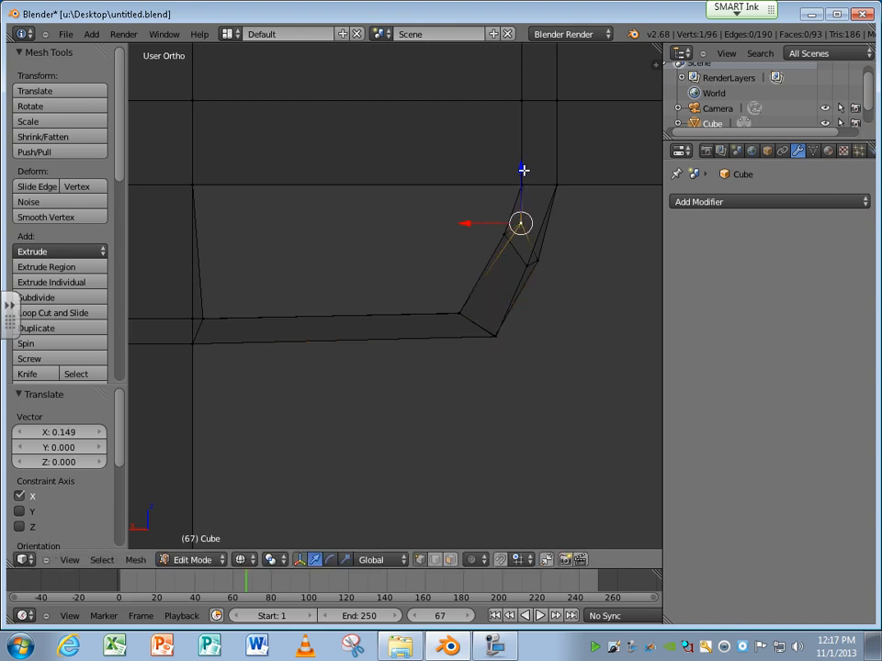
pyautogui.moveTo(523, 169); pyautogui.dragTo(522, 183)
pyautogui.moveTo(467, 235); pyautogui.dragTo(463, 267)
pyautogui.rightClick(535, 261)
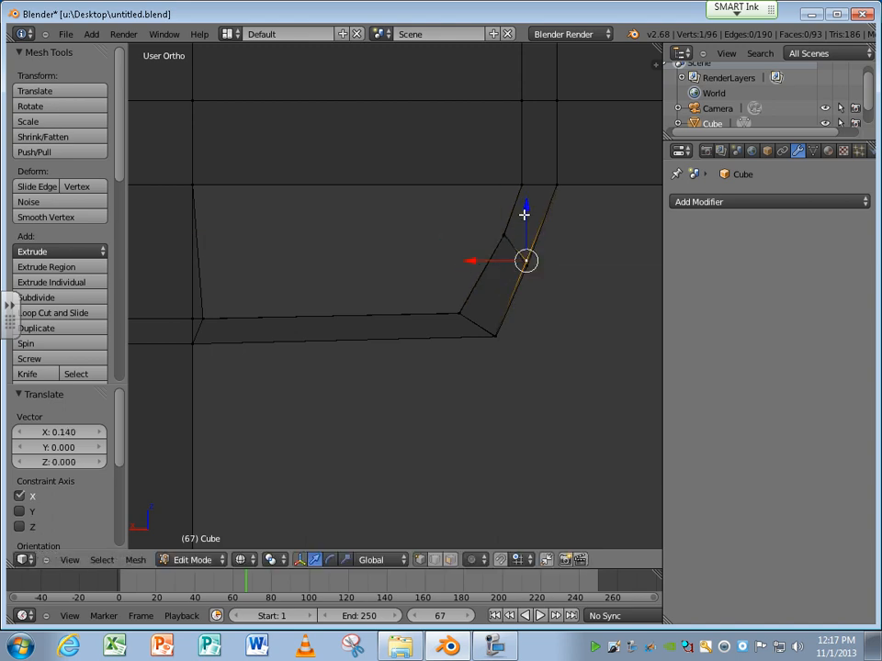
pyautogui.moveTo(523, 214); pyautogui.dragTo(523, 214)
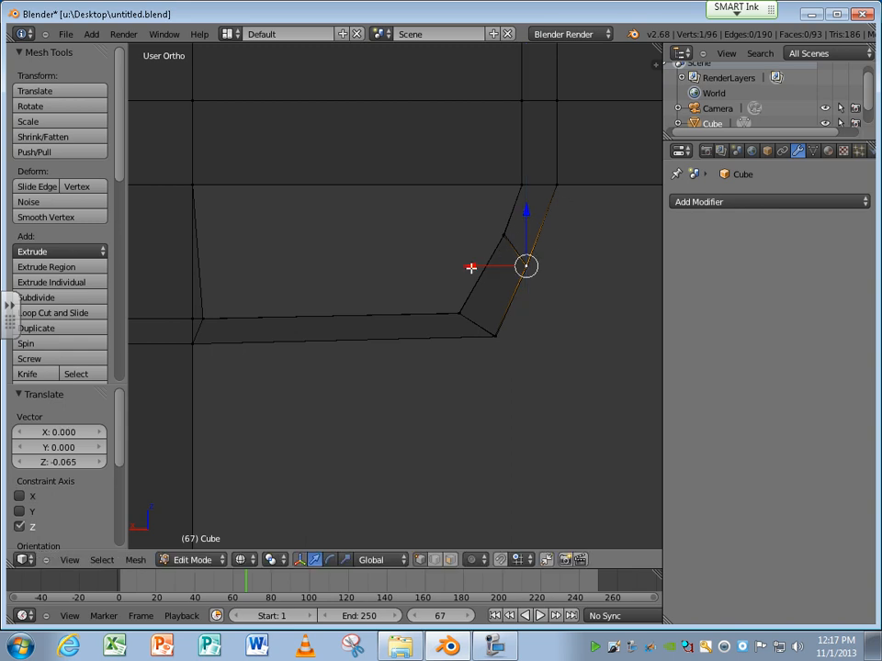
# Check the lower bend's outer vertex and move the guard's grip-end vertex 0.131 on X to align with the grip's edge
pyautogui.rightClick(488, 336)
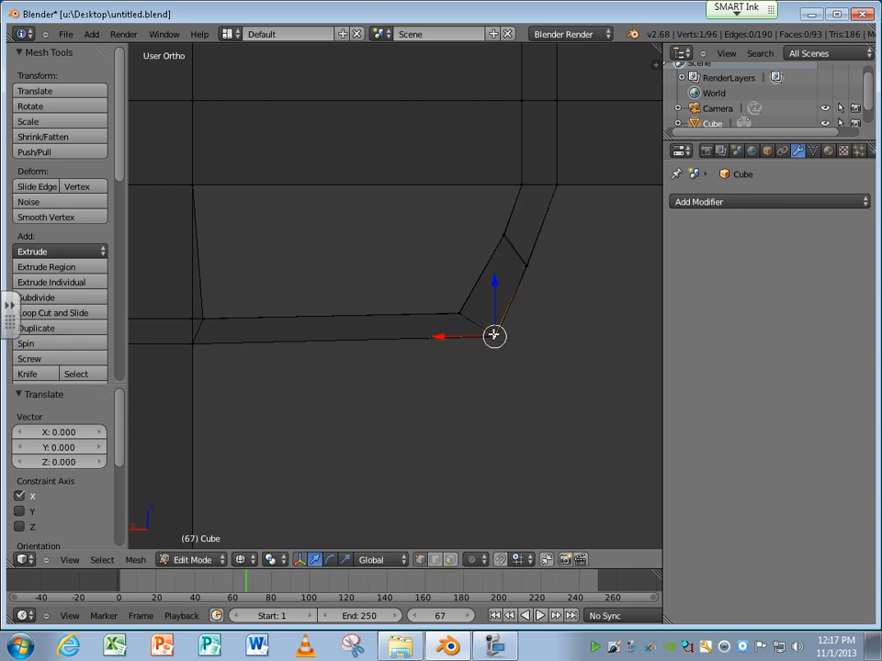
pyautogui.moveTo(451, 339); pyautogui.dragTo(449, 340)
pyautogui.rightClick(201, 318)
pyautogui.moveTo(148, 318); pyautogui.dragTo(139, 322)
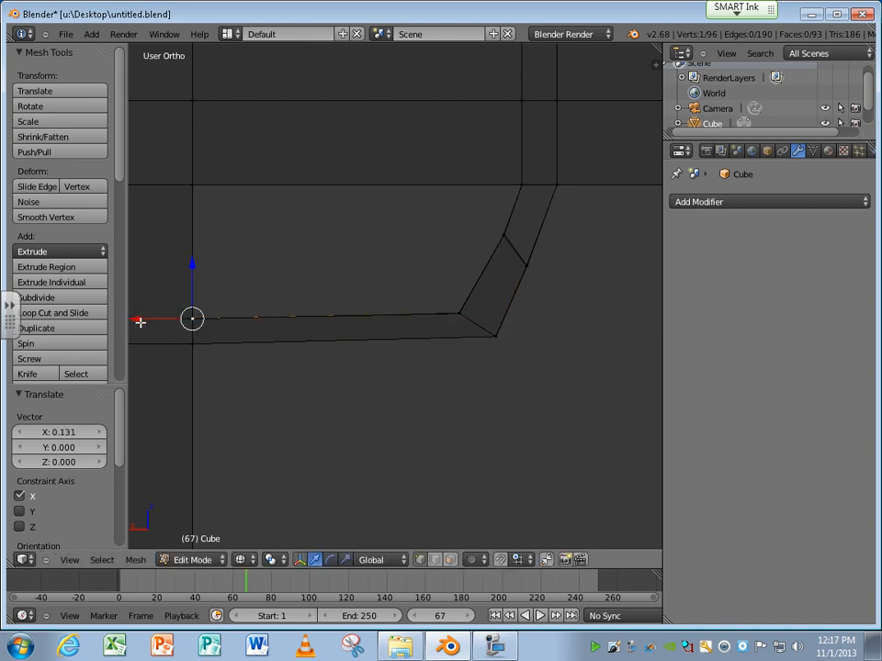
# Fine-tune the inner vertex at the trigger guard's upper joint on Z and by 0.009 on X to overlap its counterpart
pyautogui.rightClick(506, 234)
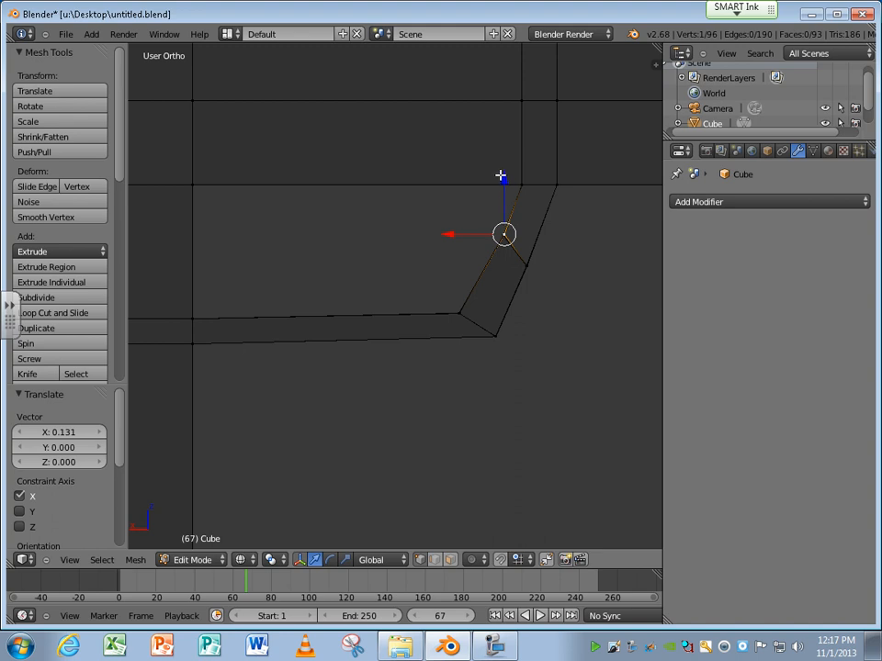
pyautogui.moveTo(500, 176); pyautogui.dragTo(500, 180)
pyautogui.moveTo(472, 238); pyautogui.dragTo(469, 239)
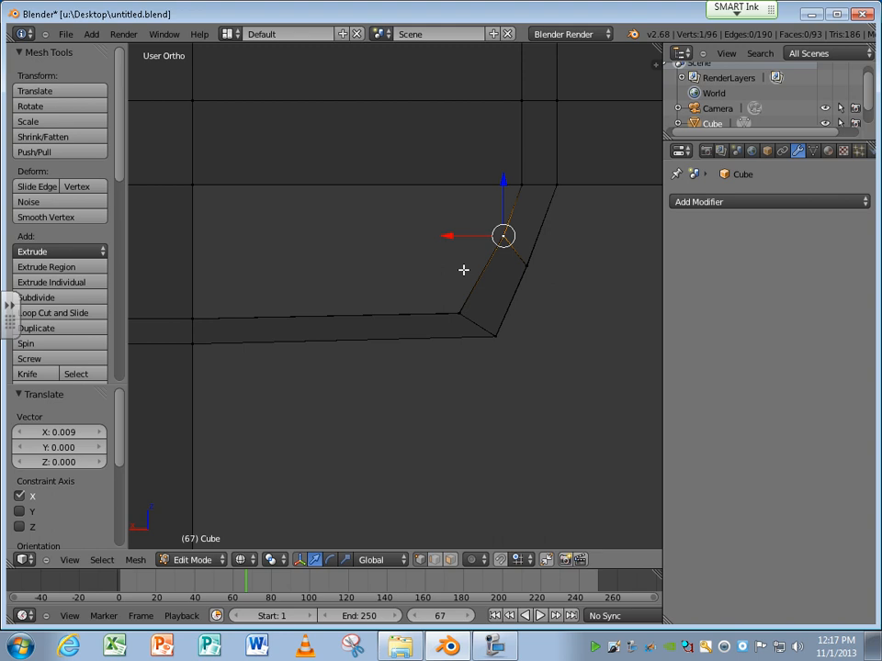
pyautogui.press('KP_4')
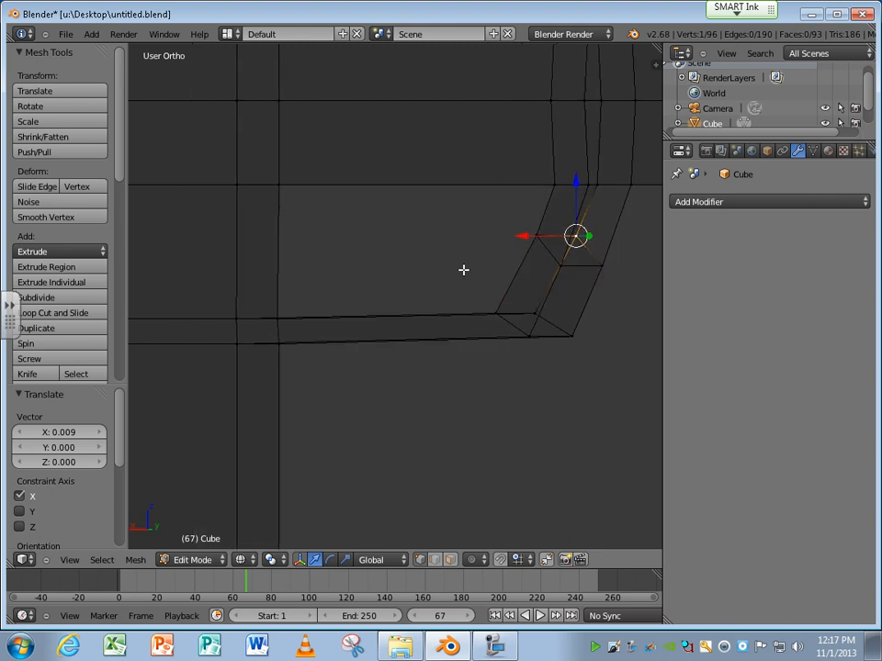
pyautogui.scroll(-5, 463, 269)
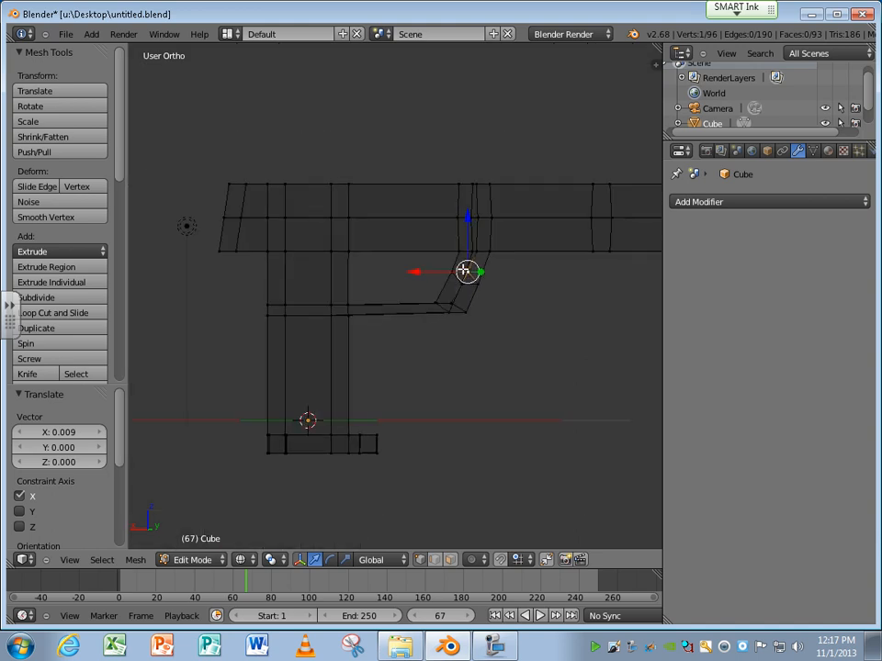
pyautogui.press('KP_6')
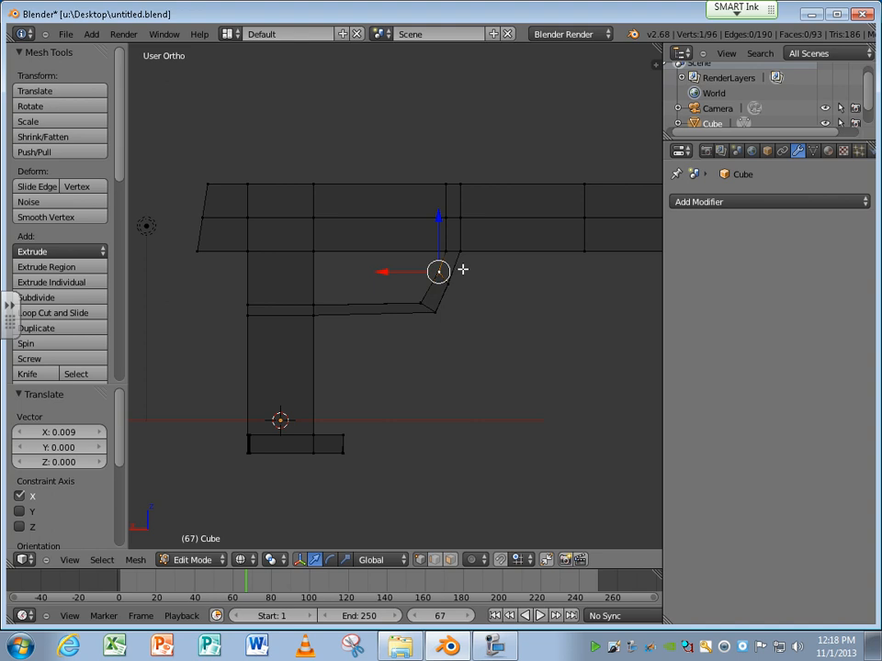
pyautogui.press('KP_5')
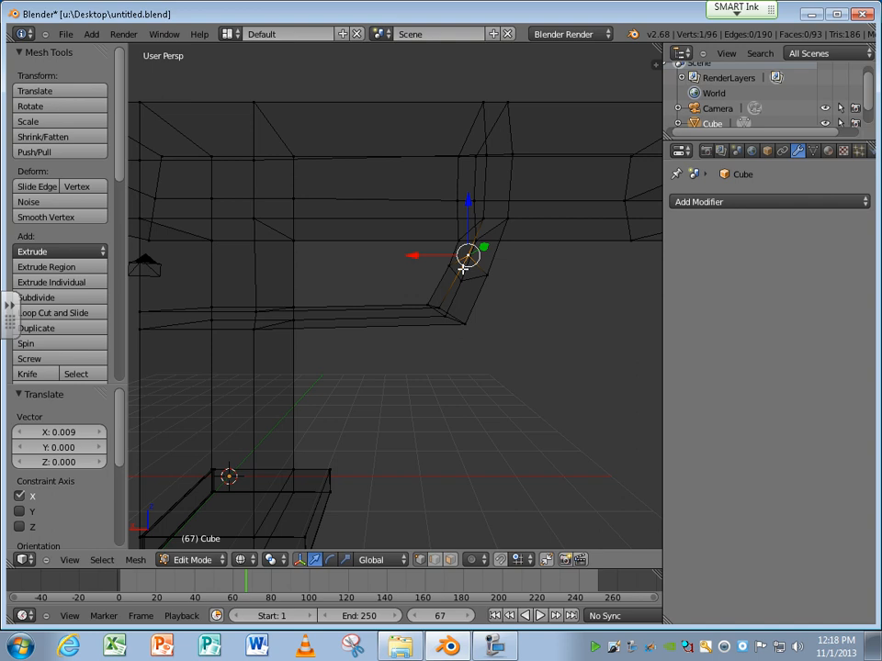
pyautogui.press('KP_5')
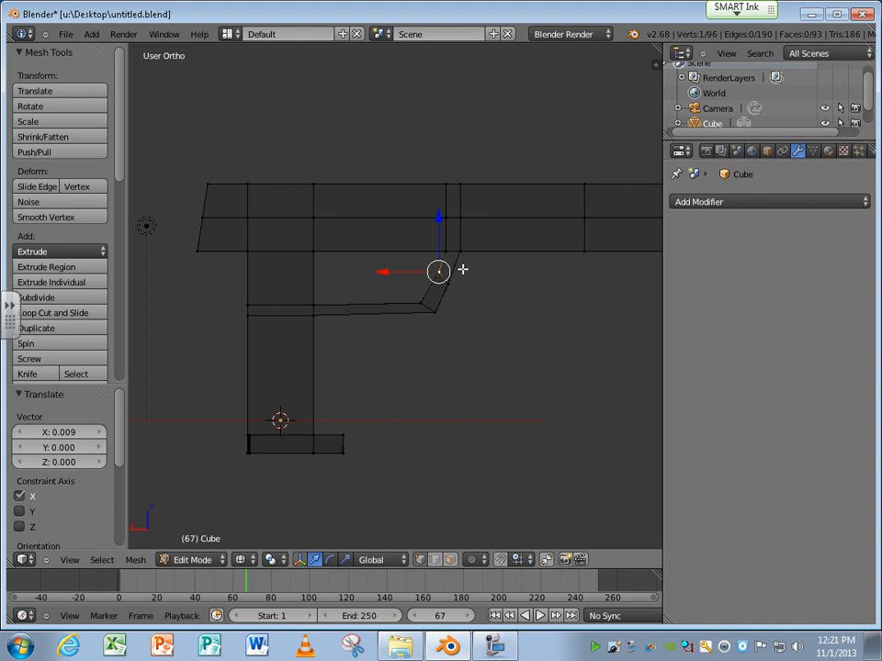
pyautogui.click(494, 647)
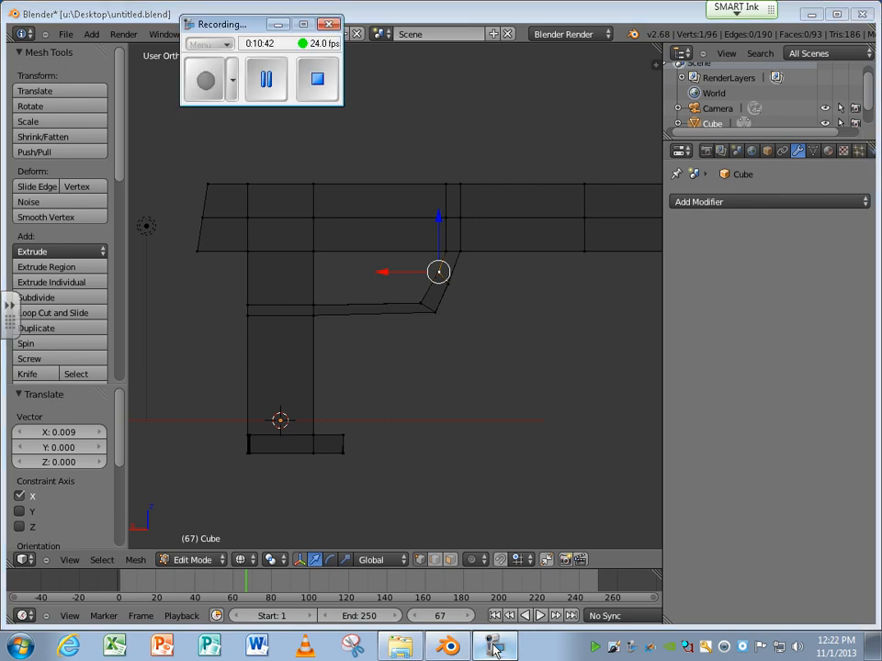